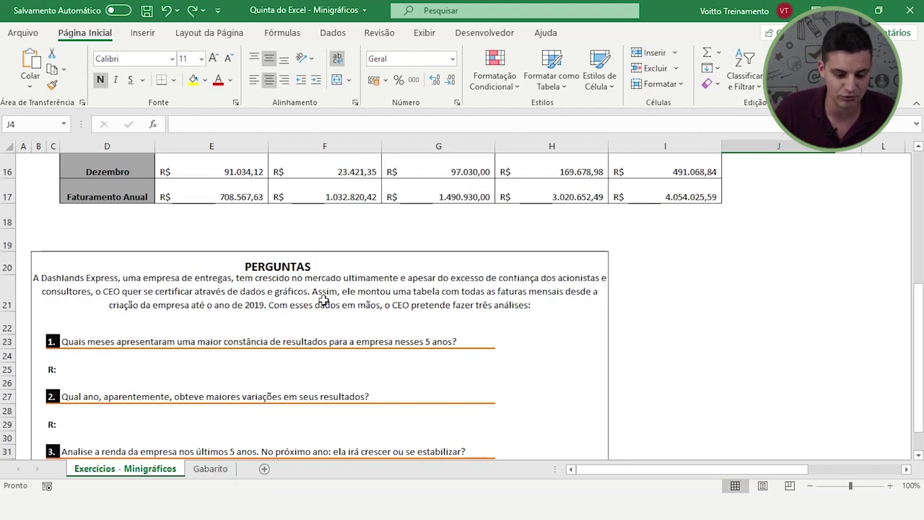
Step: Enter the heading 'Minigráficos - mês' in cell J4
{"action": "scroll", "coordinate": [323, 300], "scroll_direction": "up", "scroll_amount": 4}
{"action": "scroll", "coordinate": [323, 300], "scroll_direction": "up", "scroll_amount": 1}
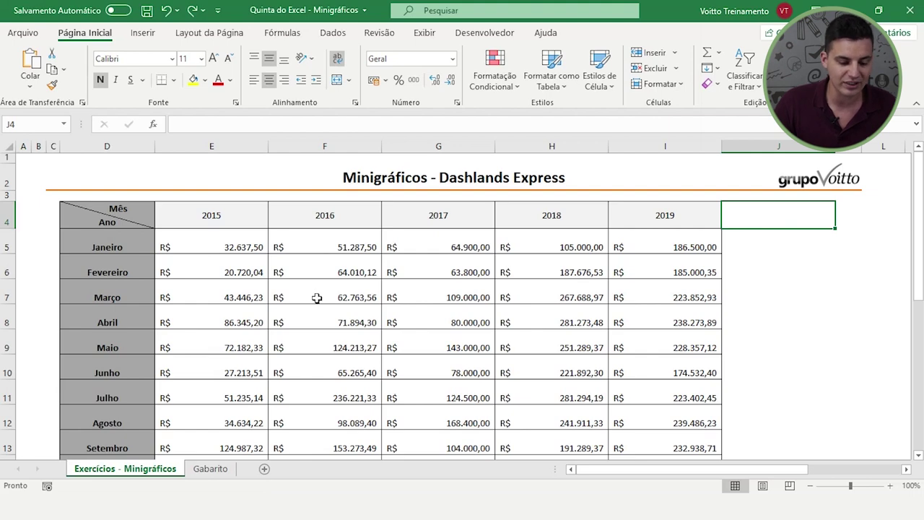
{"action": "scroll", "coordinate": [317, 298], "scroll_direction": "down", "scroll_amount": 1}
{"action": "scroll", "coordinate": [317, 298], "scroll_direction": "down", "scroll_amount": 1}
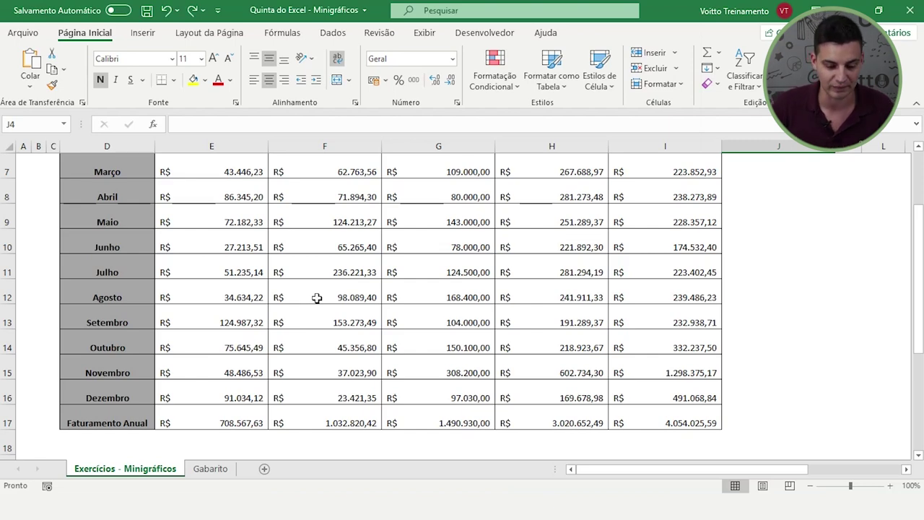
{"action": "scroll", "coordinate": [332, 298], "scroll_direction": "up", "scroll_amount": 2}
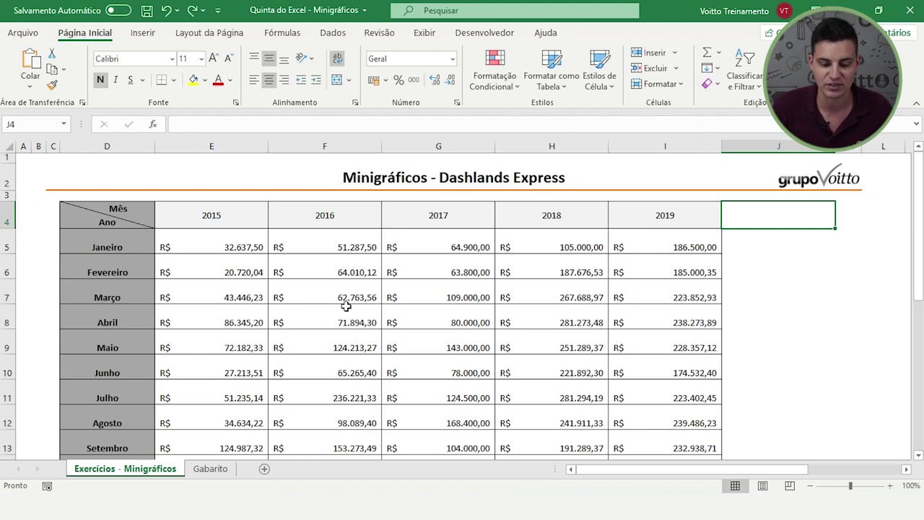
{"action": "left_click", "coordinate": [742, 242]}
{"action": "left_click", "coordinate": [757, 214]}
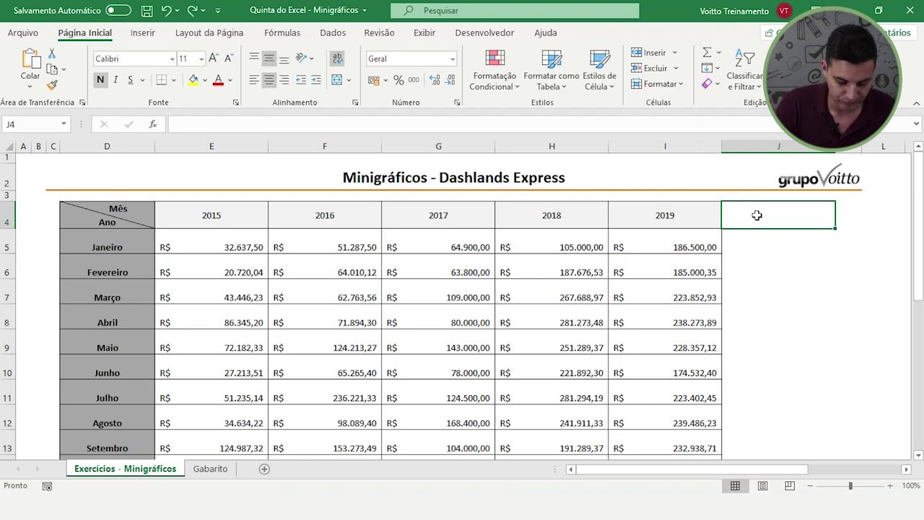
{"action": "type", "text": "Minigr"}
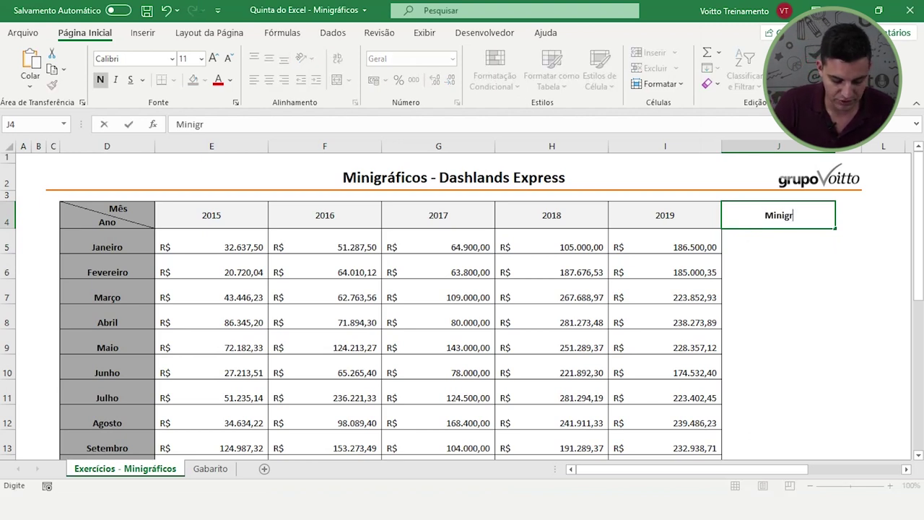
{"action": "type", "text": "áficos - m"}
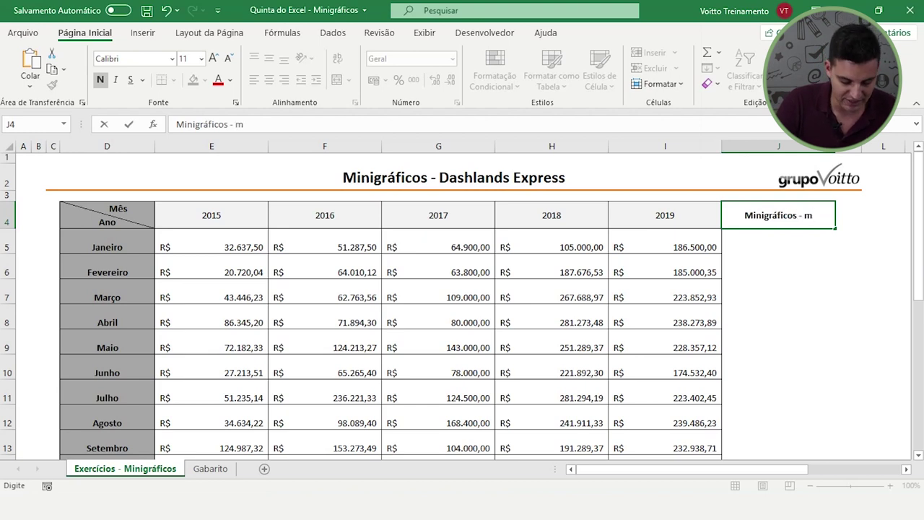
{"action": "type", "text": "ês"}
{"action": "key", "text": "Return"}
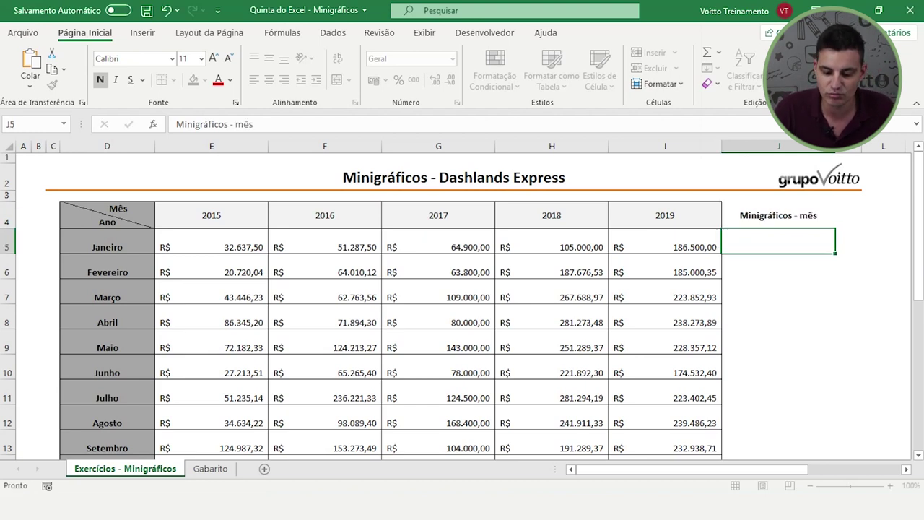
Step: Point out sparkline cells J5:J16 and their source ranges E5:I5, E6:I6 and E5:I16
{"action": "left_click", "coordinate": [767, 272]}
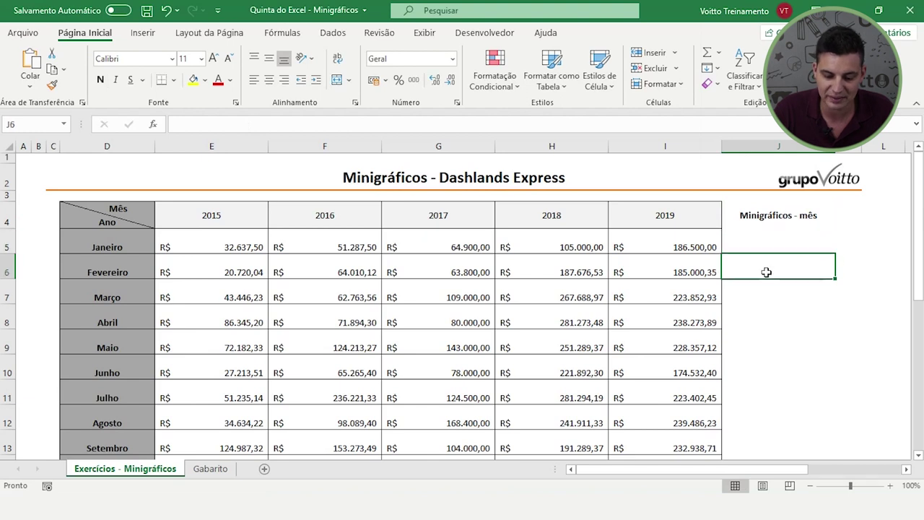
{"action": "left_click", "coordinate": [761, 299]}
{"action": "left_click", "coordinate": [759, 318]}
{"action": "left_click", "coordinate": [754, 244]}
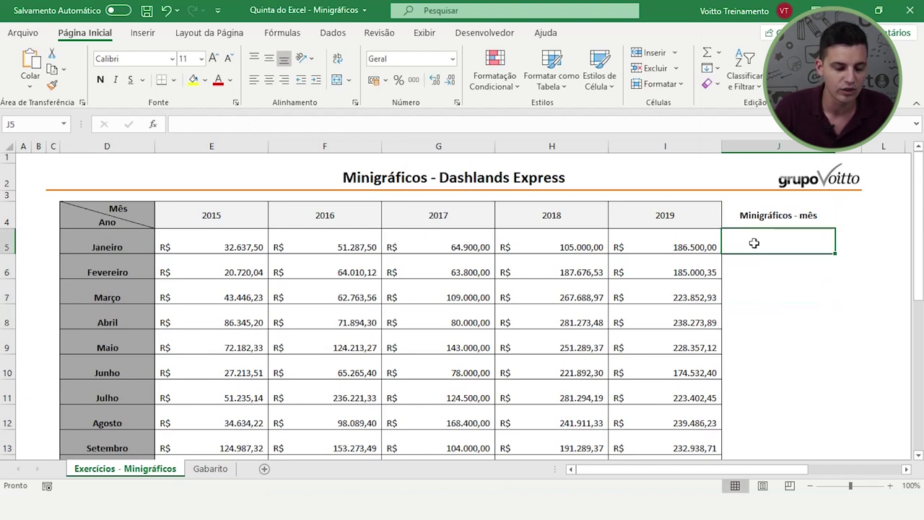
{"action": "left_click_drag", "start_coordinate": [206, 240], "coordinate": [632, 237]}
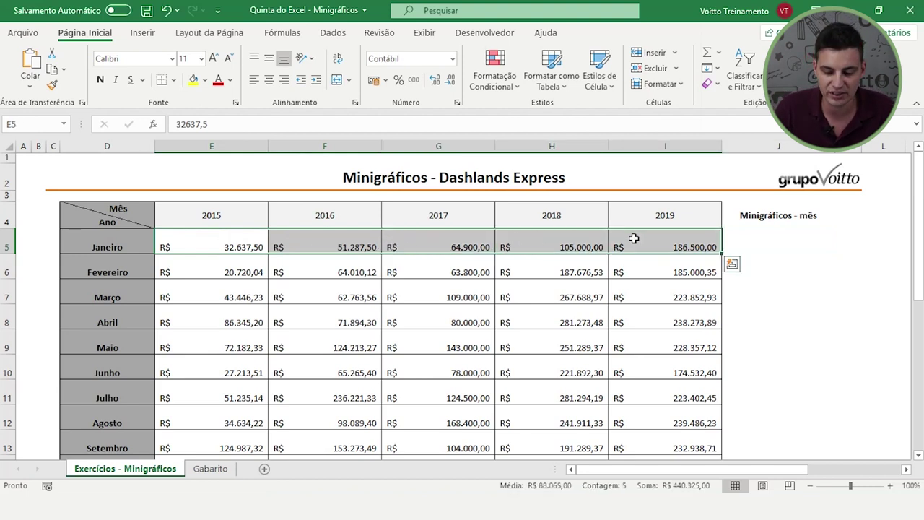
{"action": "left_click", "coordinate": [776, 237]}
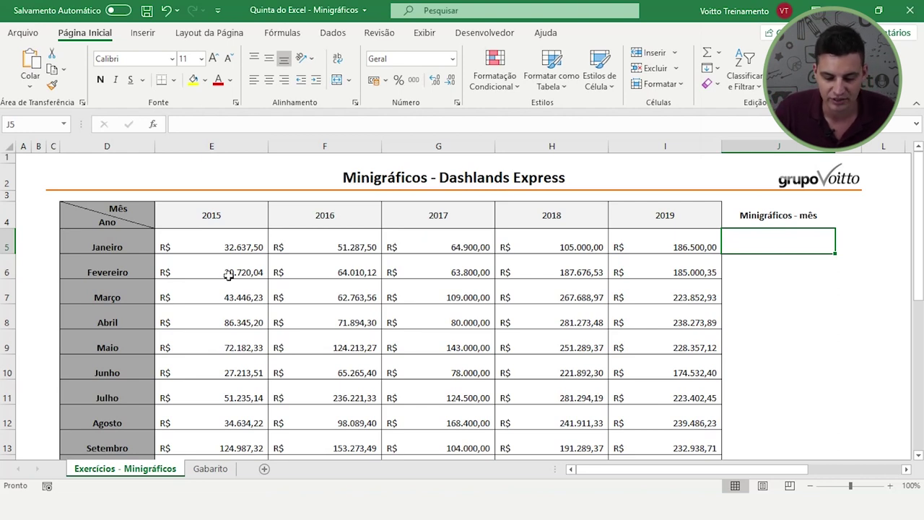
{"action": "left_click_drag", "start_coordinate": [229, 275], "coordinate": [637, 265]}
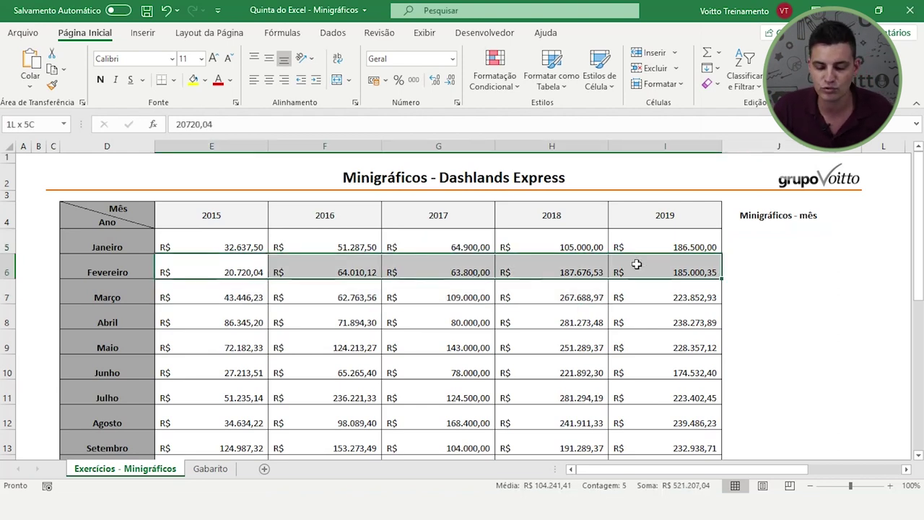
{"action": "left_click", "coordinate": [765, 263]}
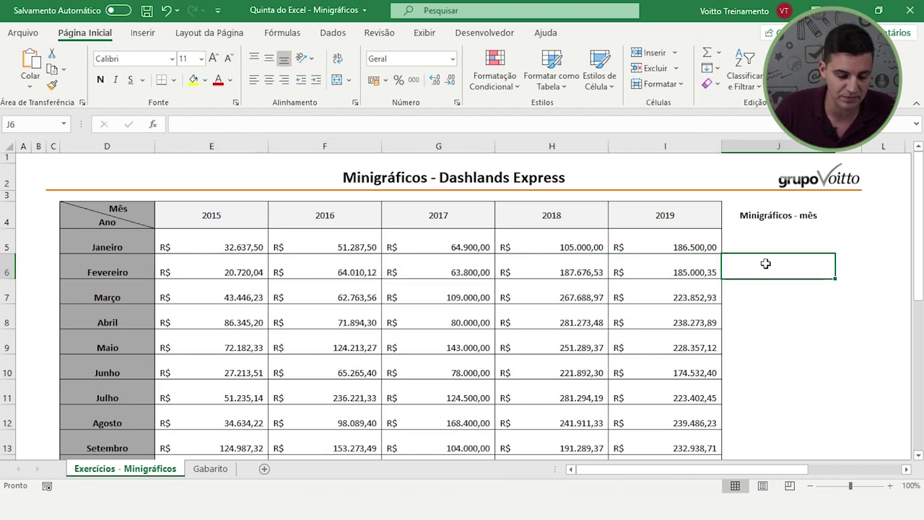
{"action": "left_click", "coordinate": [774, 240]}
{"action": "mouse_move", "coordinate": [230, 246]}
{"action": "left_mouse_down"}
{"action": "mouse_move", "coordinate": [507, 437]}
{"action": "mouse_move", "coordinate": [655, 389]}
{"action": "left_mouse_up"}
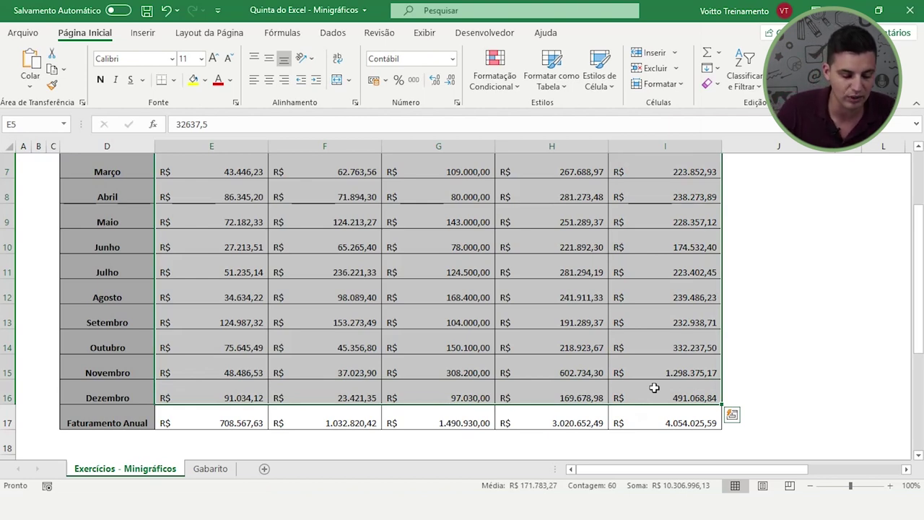
{"action": "left_click", "coordinate": [3, 419]}
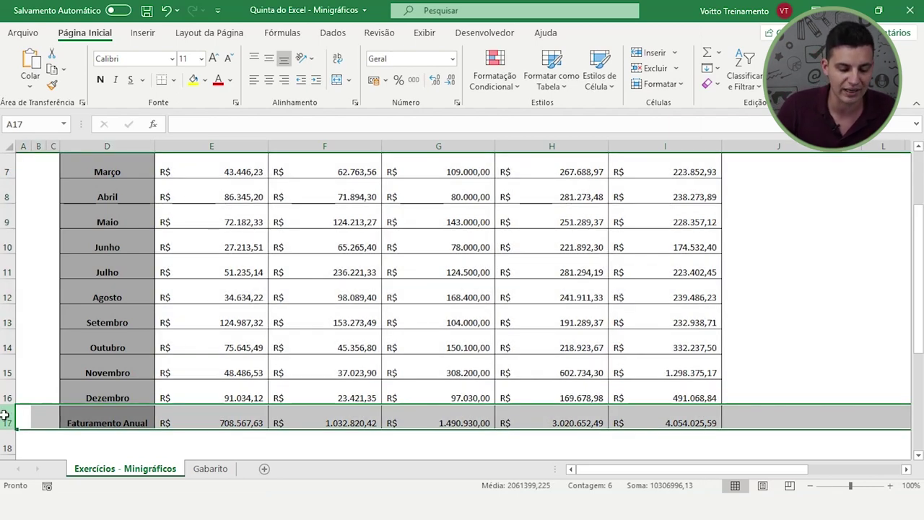
{"action": "scroll", "coordinate": [217, 325], "scroll_direction": "up", "scroll_amount": 1}
{"action": "scroll", "coordinate": [201, 260], "scroll_direction": "up", "scroll_amount": 1}
{"action": "left_click", "coordinate": [215, 247]}
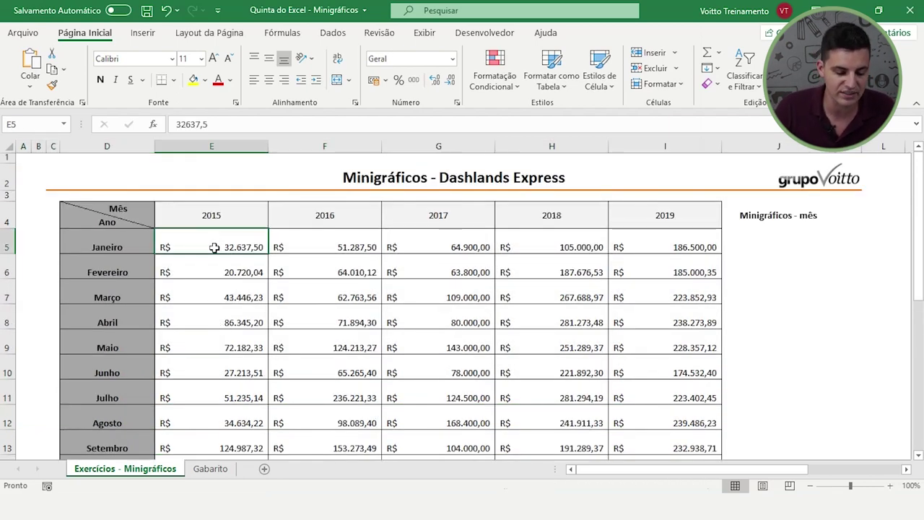
{"action": "left_click_drag", "start_coordinate": [215, 247], "coordinate": [211, 473]}
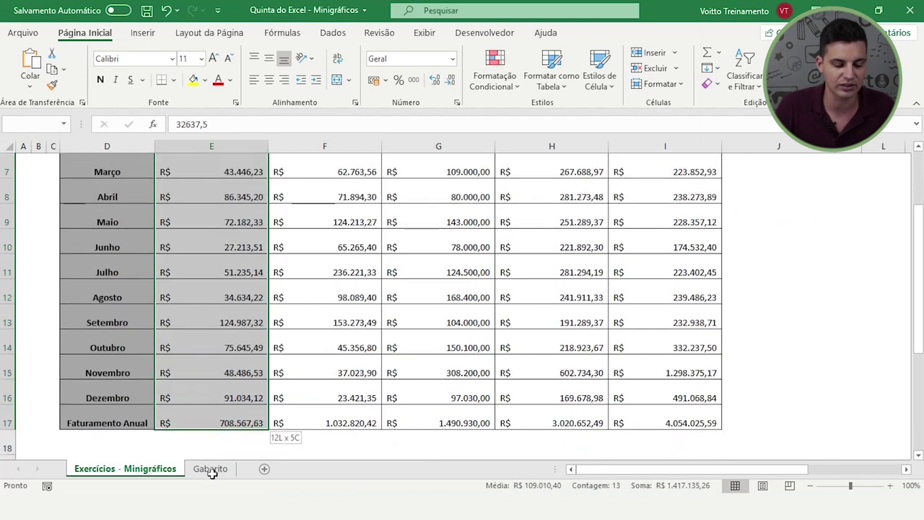
{"action": "left_click_drag", "start_coordinate": [212, 473], "coordinate": [217, 406]}
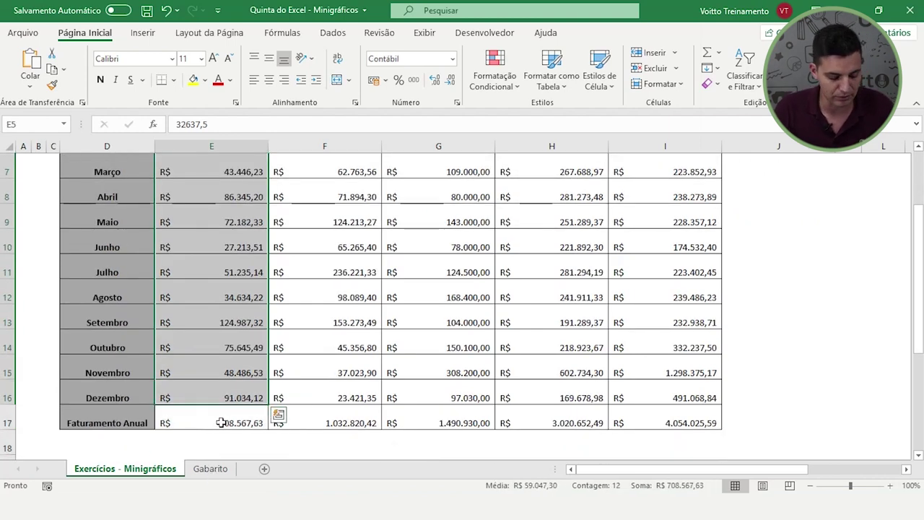
{"action": "left_click", "coordinate": [221, 423]}
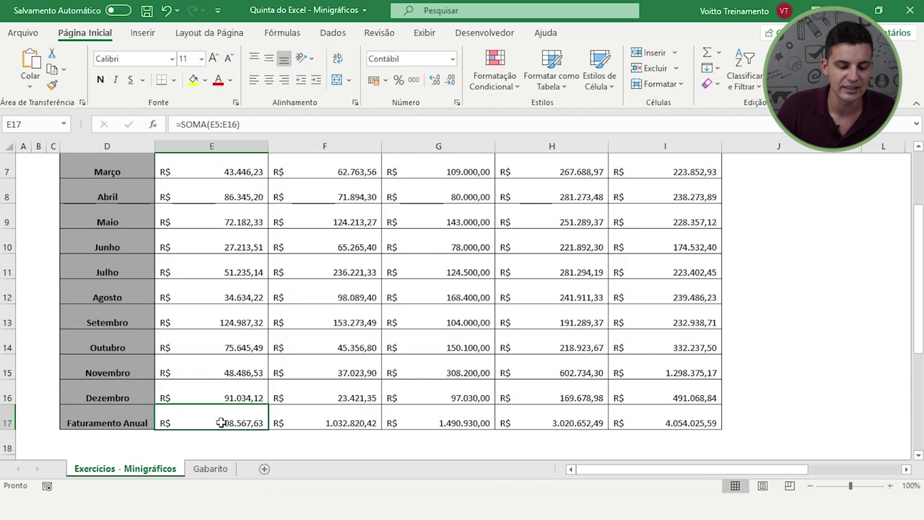
{"action": "double_click", "coordinate": [221, 423]}
{"action": "scroll", "coordinate": [250, 412], "scroll_direction": "up", "scroll_amount": 2}
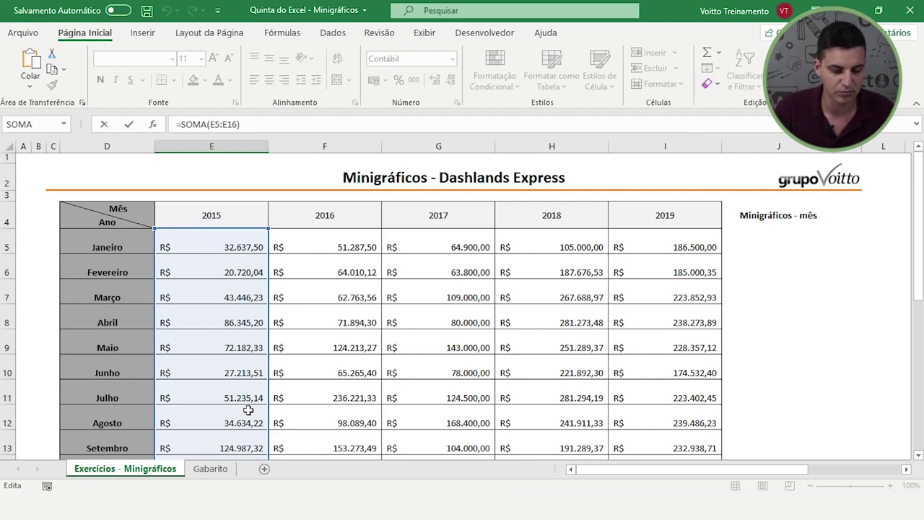
{"action": "key", "text": "Return"}
{"action": "scroll", "coordinate": [334, 348], "scroll_direction": "up", "scroll_amount": 1}
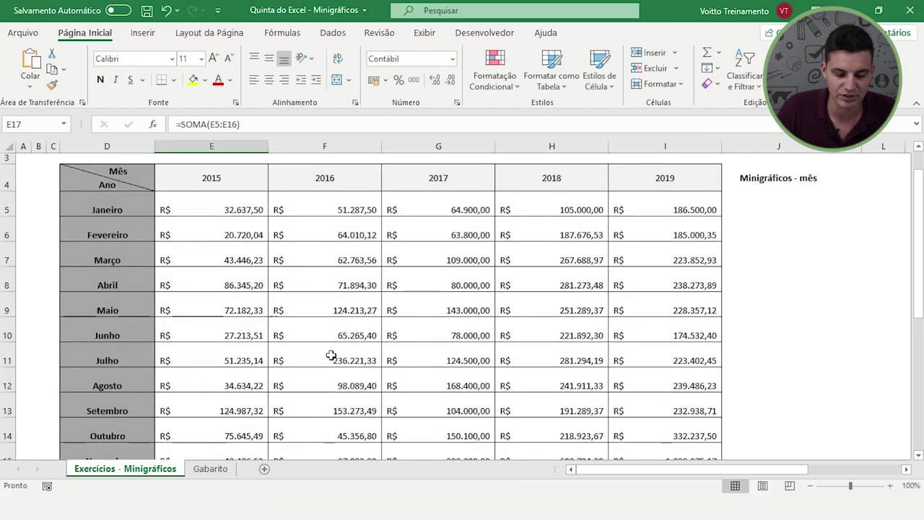
{"action": "left_click", "coordinate": [330, 354]}
{"action": "mouse_move", "coordinate": [231, 210]}
{"action": "left_mouse_down"}
{"action": "mouse_move", "coordinate": [632, 440]}
{"action": "mouse_move", "coordinate": [663, 330]}
{"action": "left_mouse_up"}
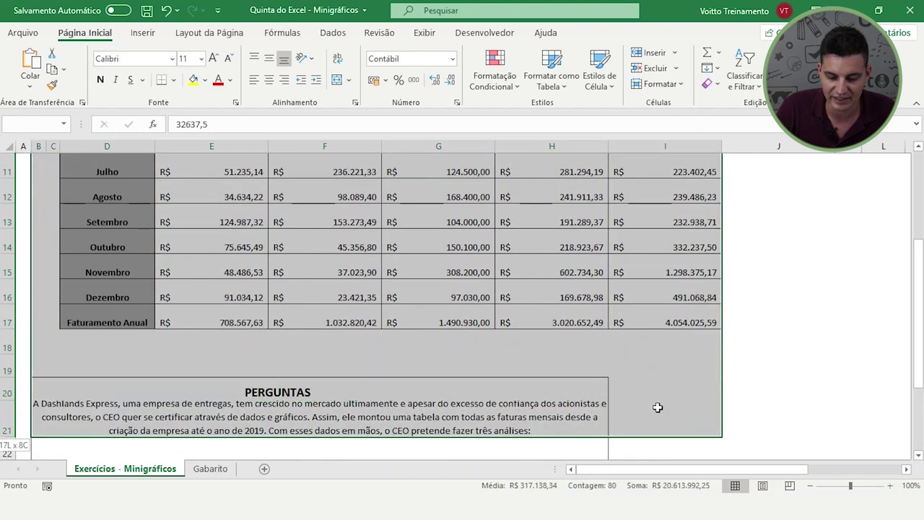
{"action": "left_click_drag", "start_coordinate": [662, 329], "coordinate": [661, 298]}
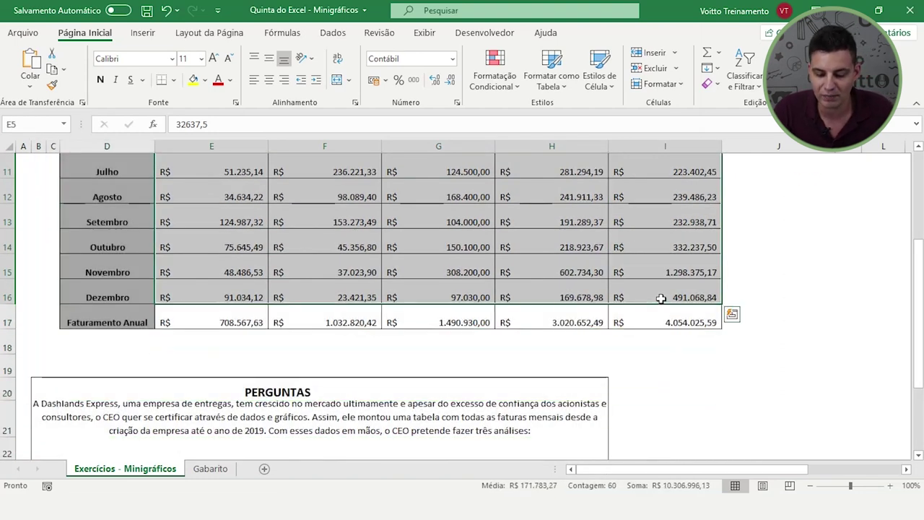
Step: Show the Quick Analysis sparkline options for the selected E5:I16 revenue data
{"action": "left_click", "coordinate": [733, 318]}
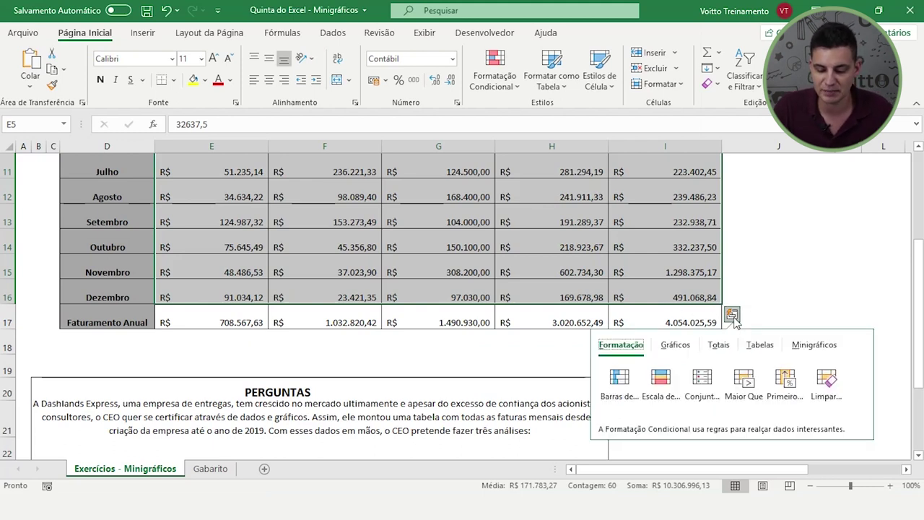
{"action": "left_click", "coordinate": [809, 347]}
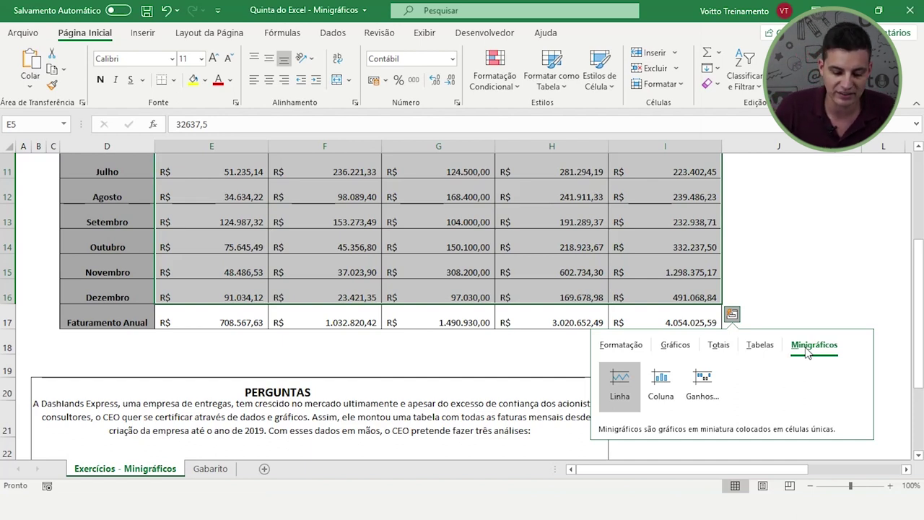
{"action": "scroll", "coordinate": [509, 296], "scroll_direction": "up", "scroll_amount": 1}
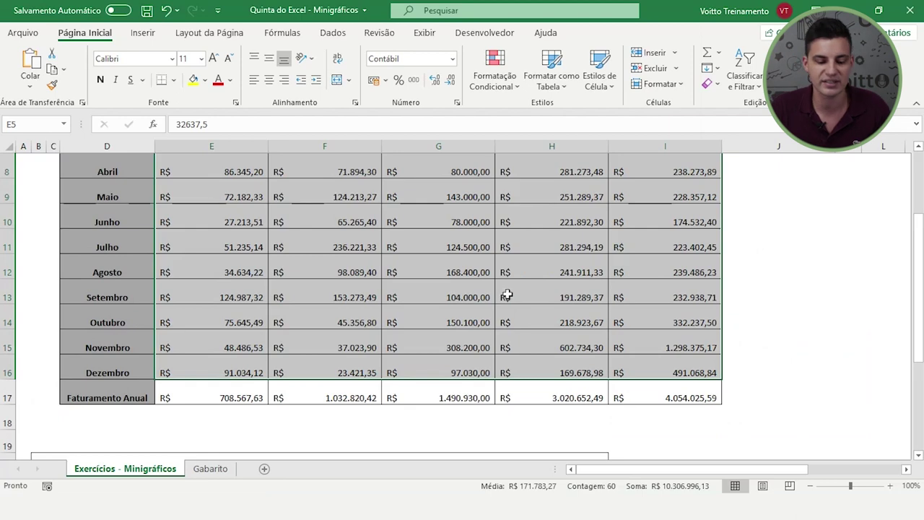
{"action": "scroll", "coordinate": [509, 298], "scroll_direction": "up", "scroll_amount": 3}
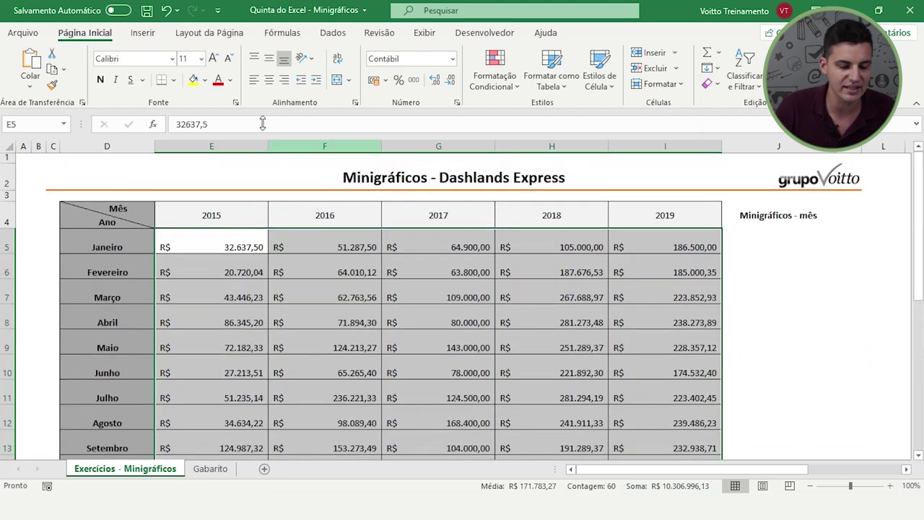
Step: Insert line sparklines with data range E5:I16 and location range J5:J16
{"action": "left_click", "coordinate": [142, 34]}
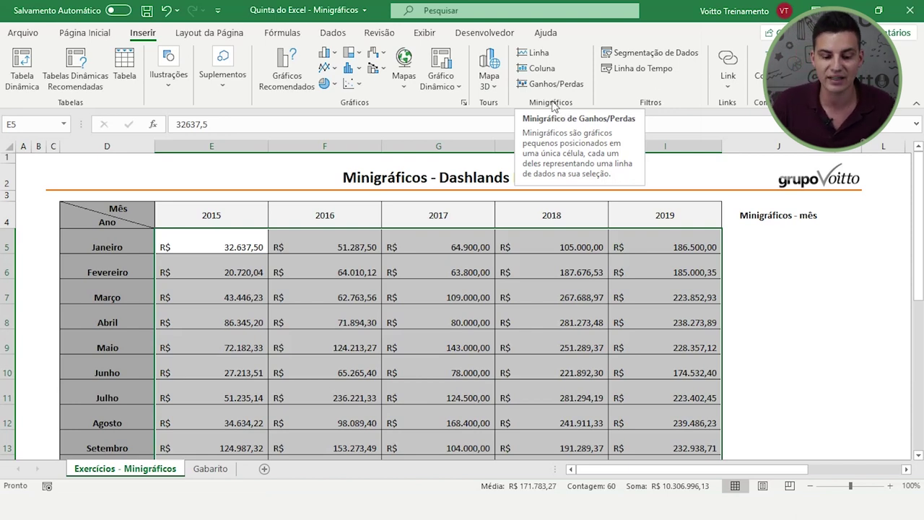
{"action": "left_click", "coordinate": [541, 54]}
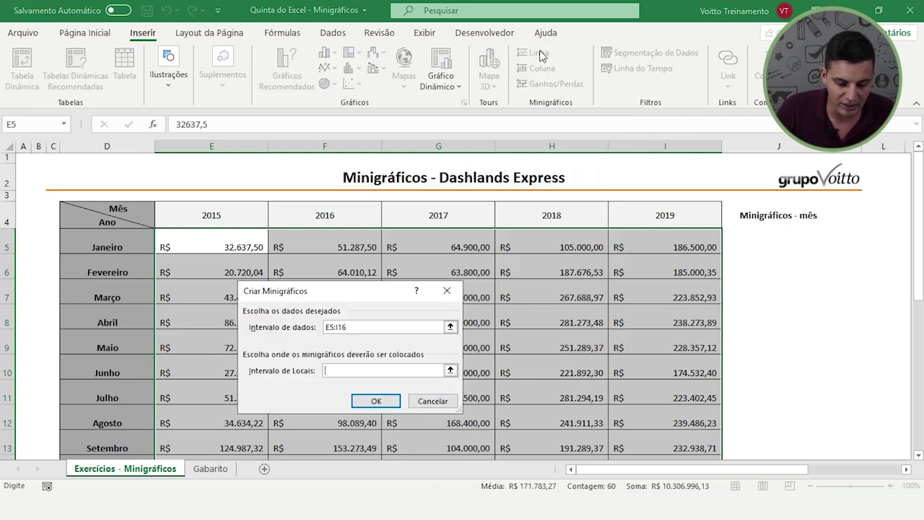
{"action": "left_click_drag", "start_coordinate": [370, 294], "coordinate": [330, 213]}
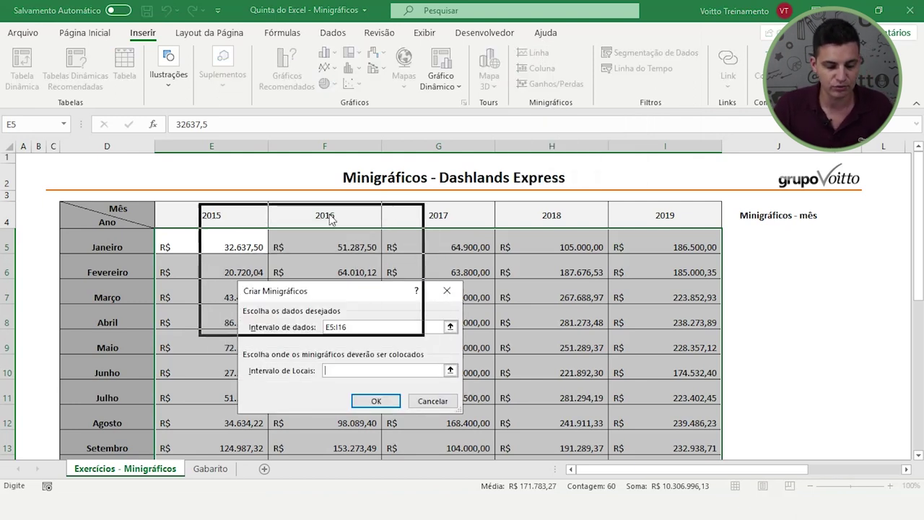
{"action": "type", "text": "0"}
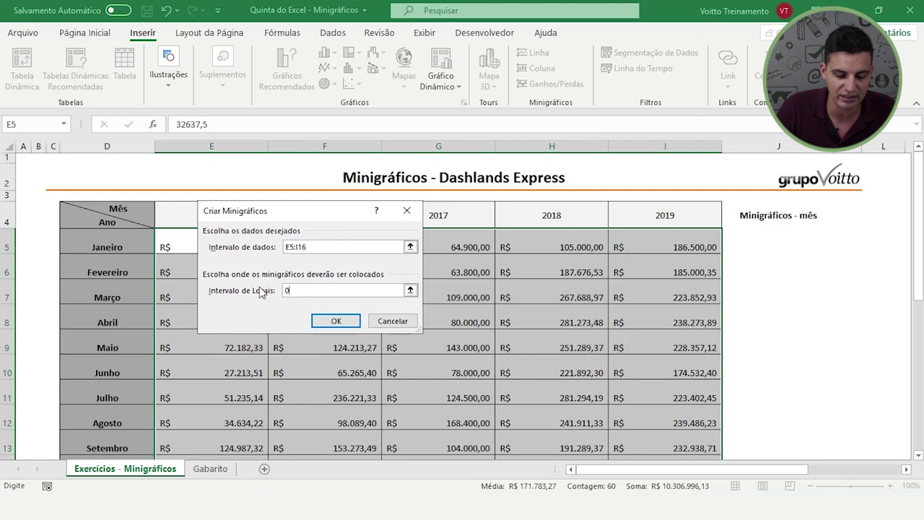
{"action": "left_click", "coordinate": [410, 290]}
{"action": "mouse_move", "coordinate": [753, 240]}
{"action": "left_mouse_down"}
{"action": "mouse_move", "coordinate": [772, 453]}
{"action": "mouse_move", "coordinate": [848, 428]}
{"action": "left_mouse_up"}
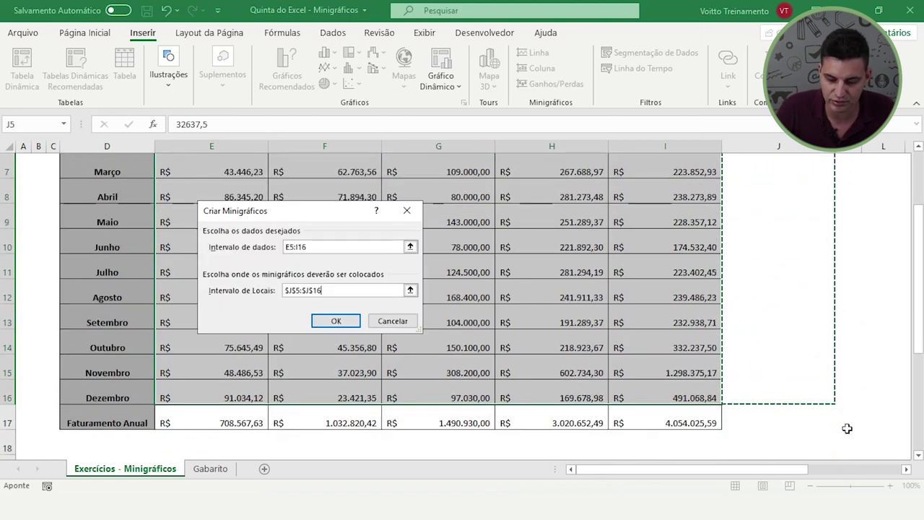
{"action": "left_click", "coordinate": [340, 322]}
{"action": "scroll", "coordinate": [578, 325], "scroll_direction": "up", "scroll_amount": 2}
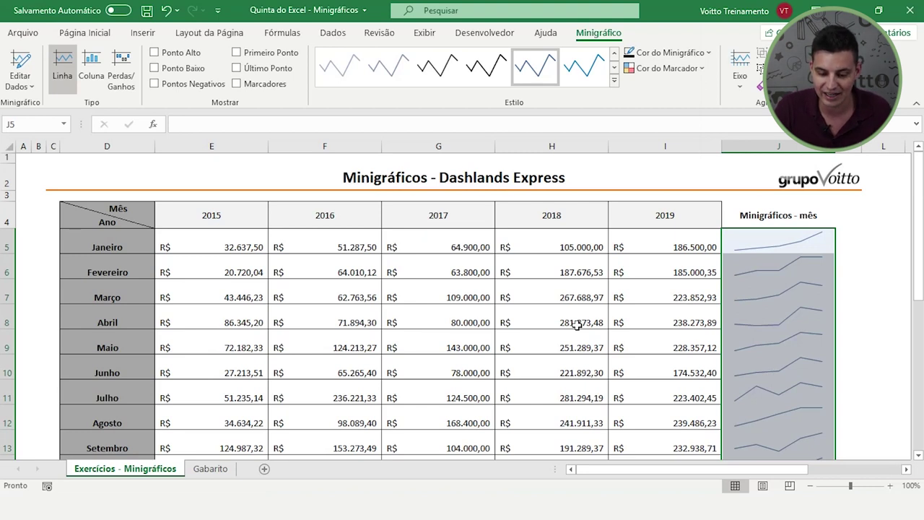
{"action": "left_click", "coordinate": [758, 239]}
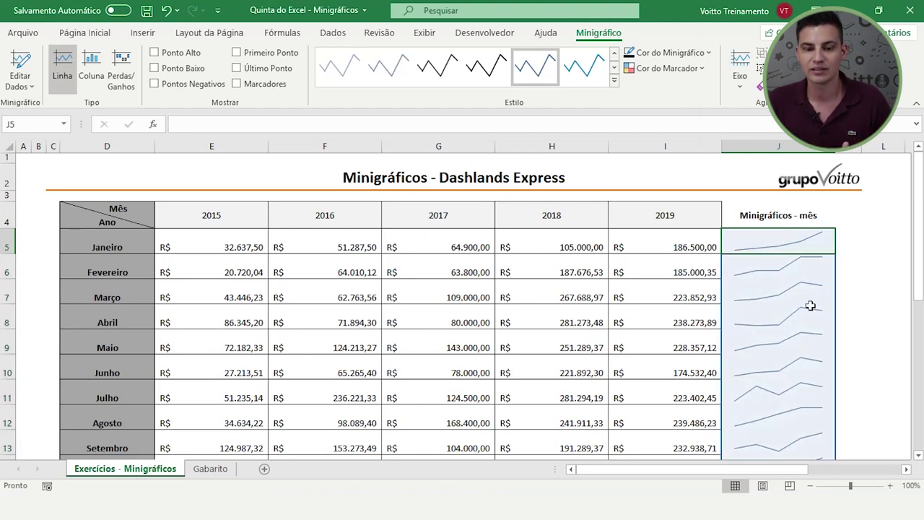
{"action": "left_click", "coordinate": [867, 299]}
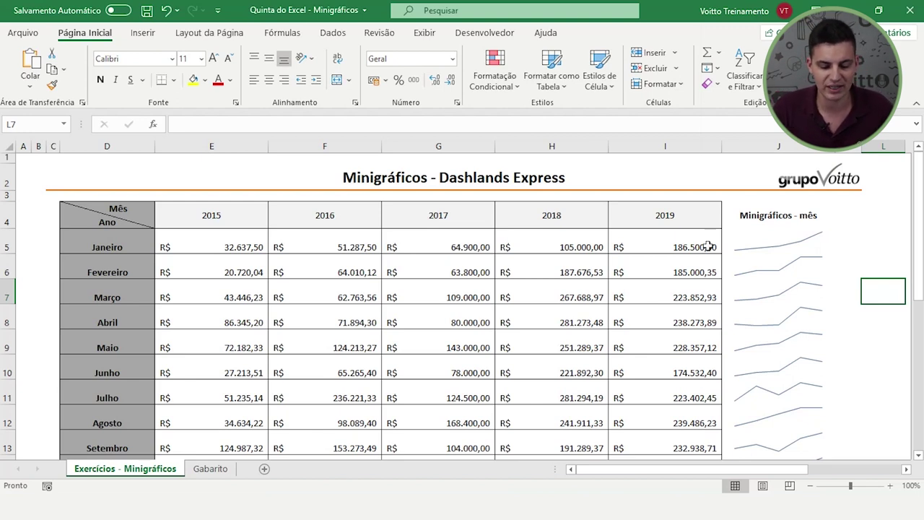
{"action": "left_click", "coordinate": [573, 282]}
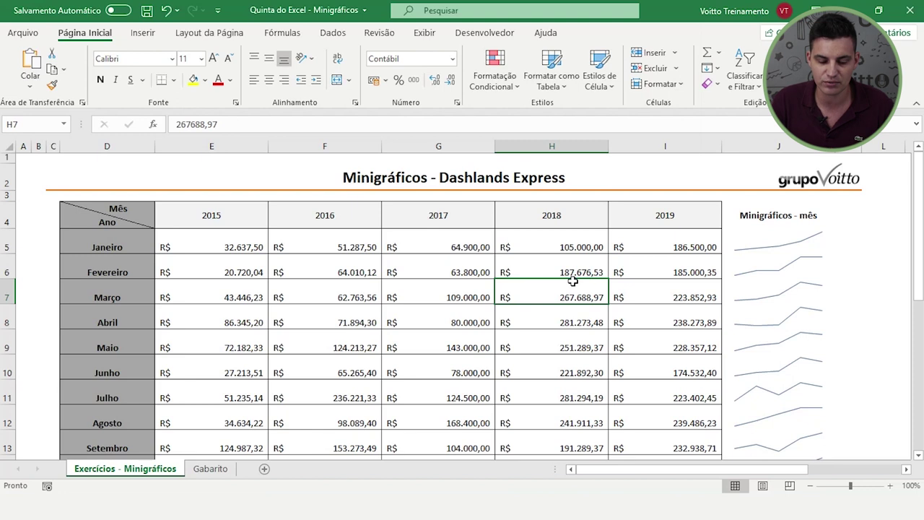
{"action": "left_click", "coordinate": [788, 266]}
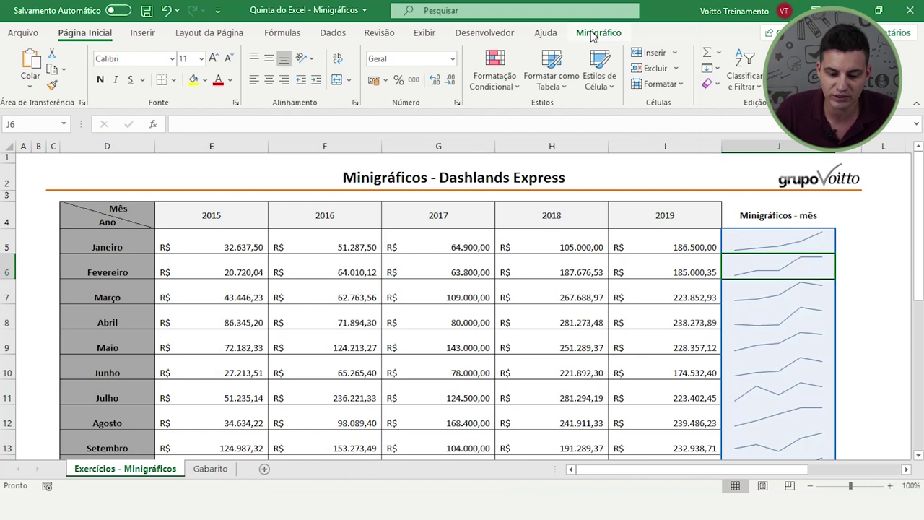
Step: Turn on 'Mostrar dados em linhas e colunas ocultas' for the column J sparklines
{"action": "left_click", "coordinate": [593, 35]}
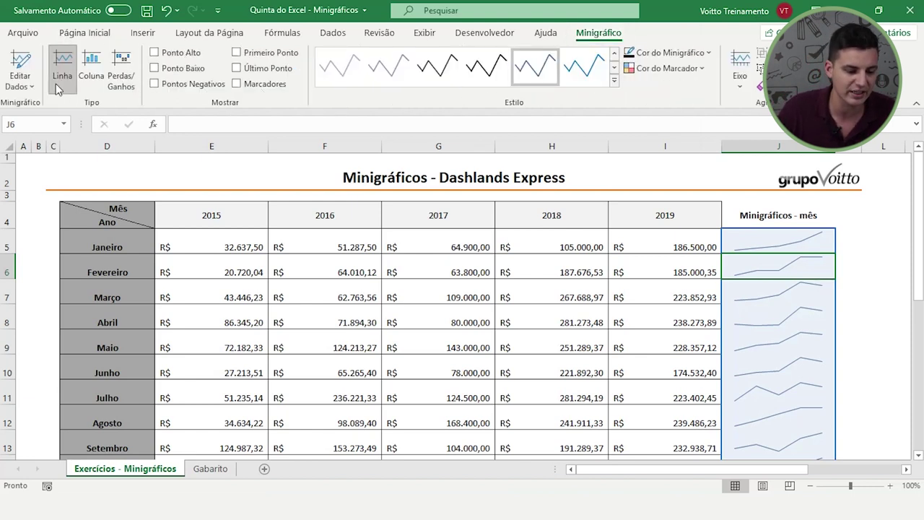
{"action": "left_click", "coordinate": [34, 87]}
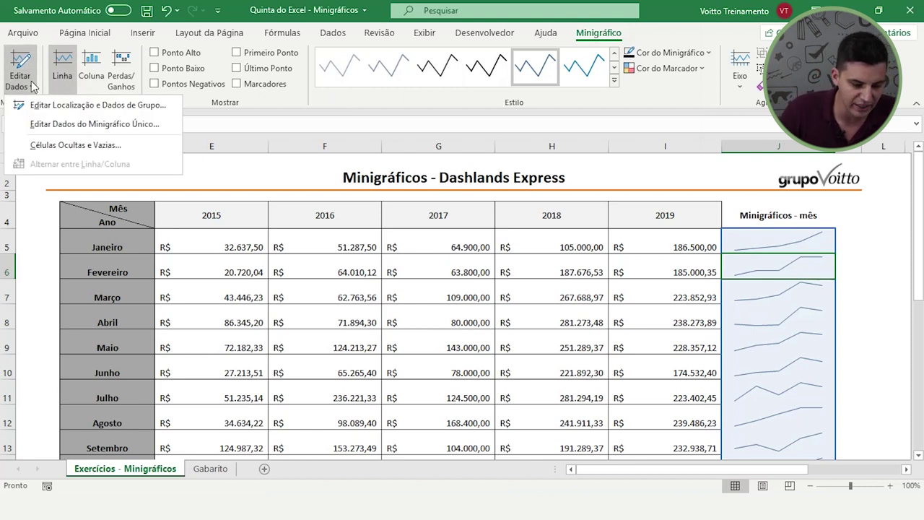
{"action": "left_click", "coordinate": [59, 148]}
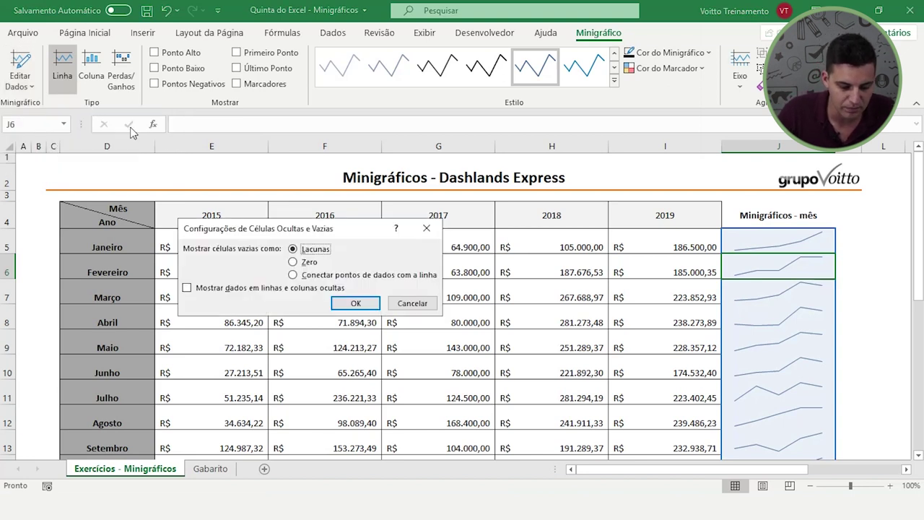
{"action": "left_click", "coordinate": [187, 289]}
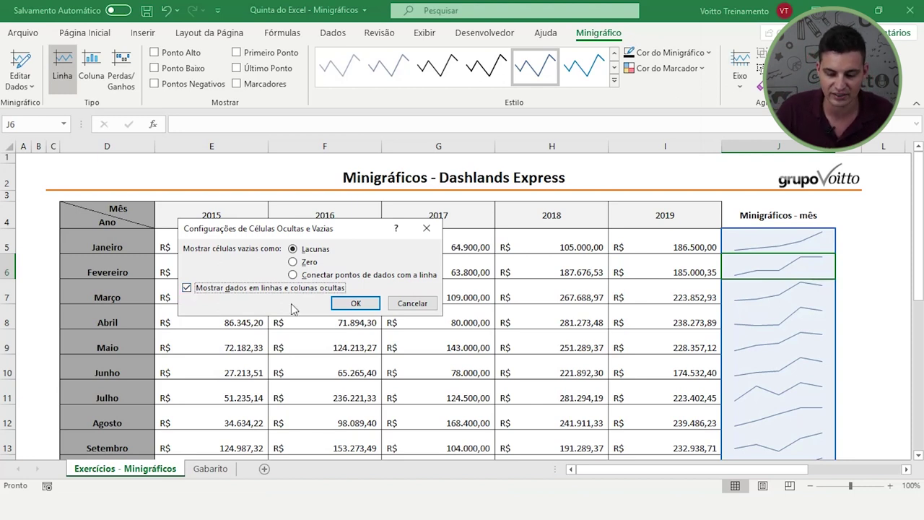
{"action": "left_click", "coordinate": [354, 303]}
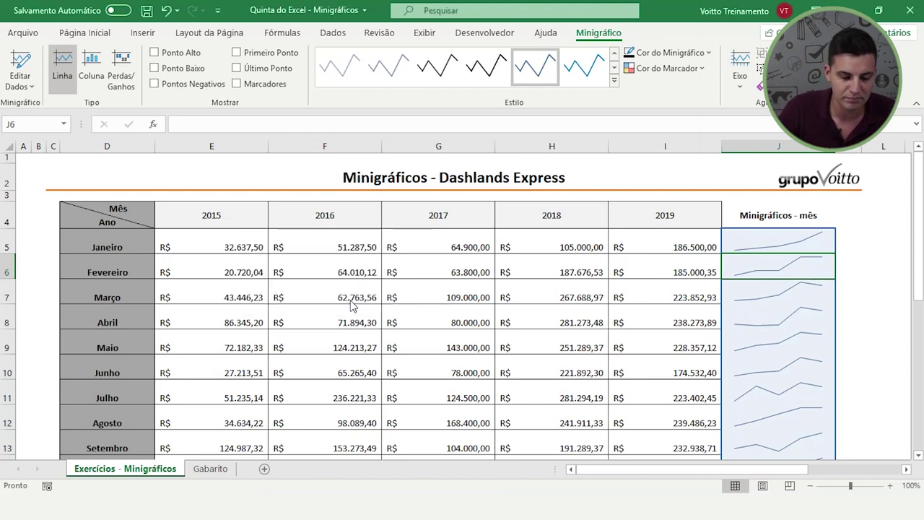
{"action": "left_click_drag", "start_coordinate": [204, 145], "coordinate": [268, 131]}
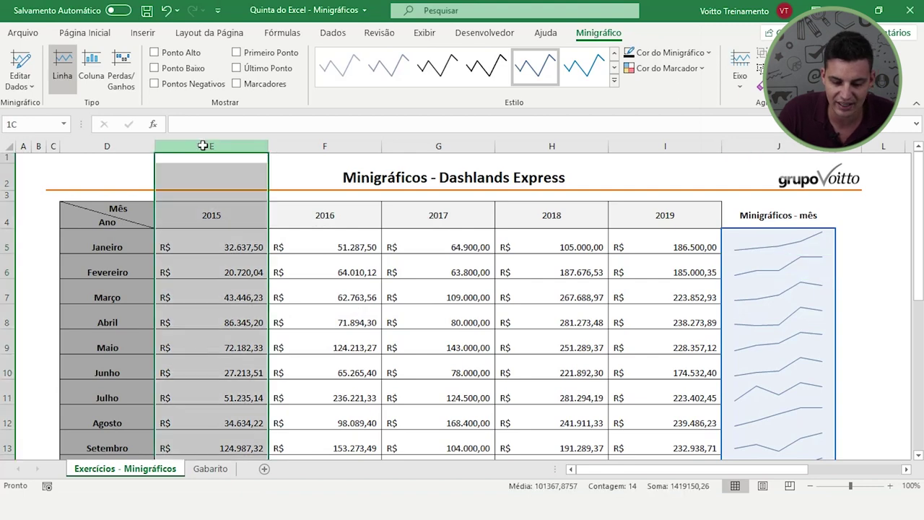
{"action": "left_click_drag", "start_coordinate": [268, 130], "coordinate": [632, 149]}
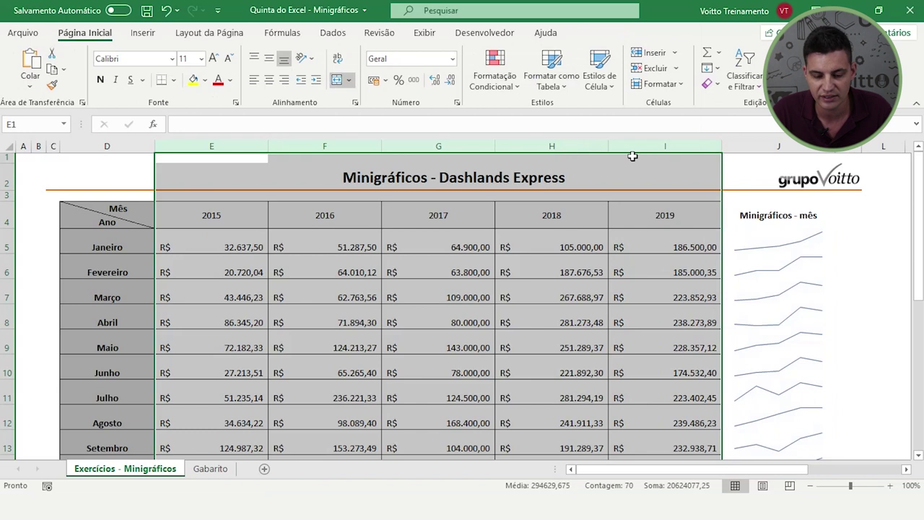
{"action": "right_click", "coordinate": [644, 144]}
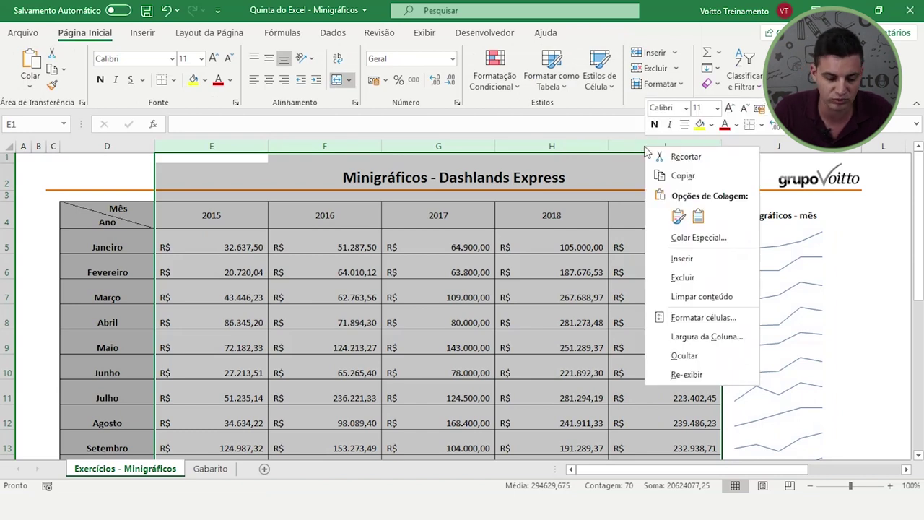
{"action": "left_click", "coordinate": [688, 353]}
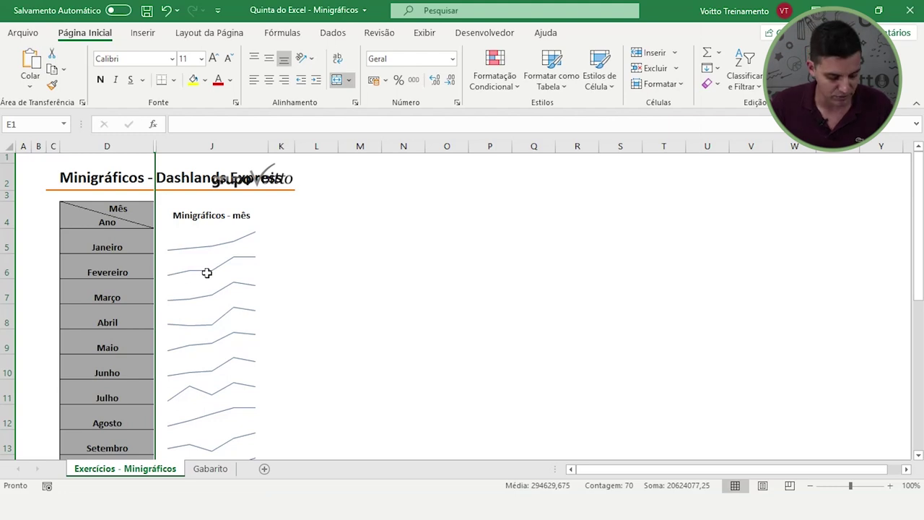
{"action": "key", "text": "ctrl+z"}
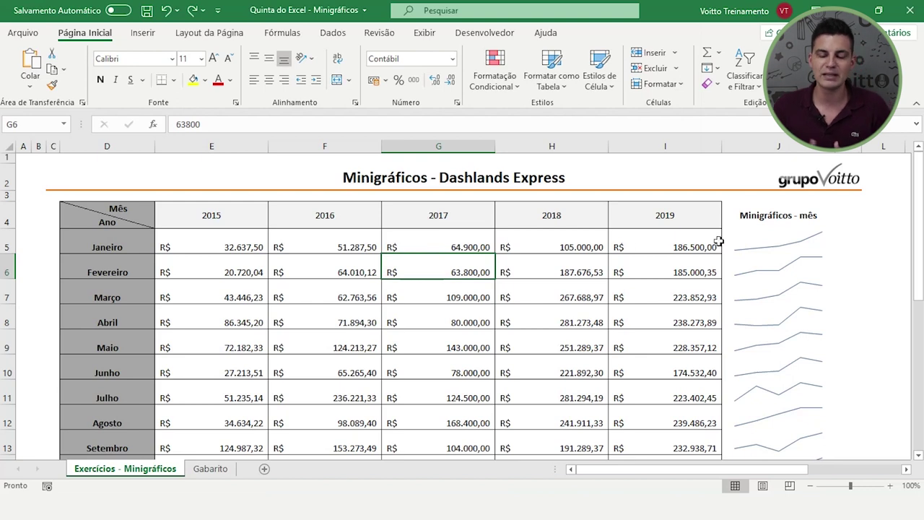
{"action": "left_click", "coordinate": [751, 244]}
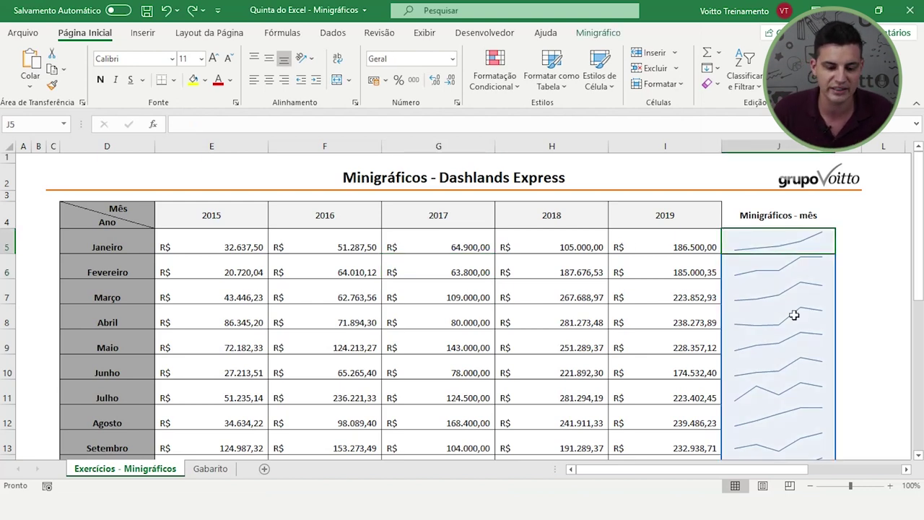
Step: Preview the sparkline colour choices, then bring up the Cor do Marcador list
{"action": "left_click", "coordinate": [783, 297]}
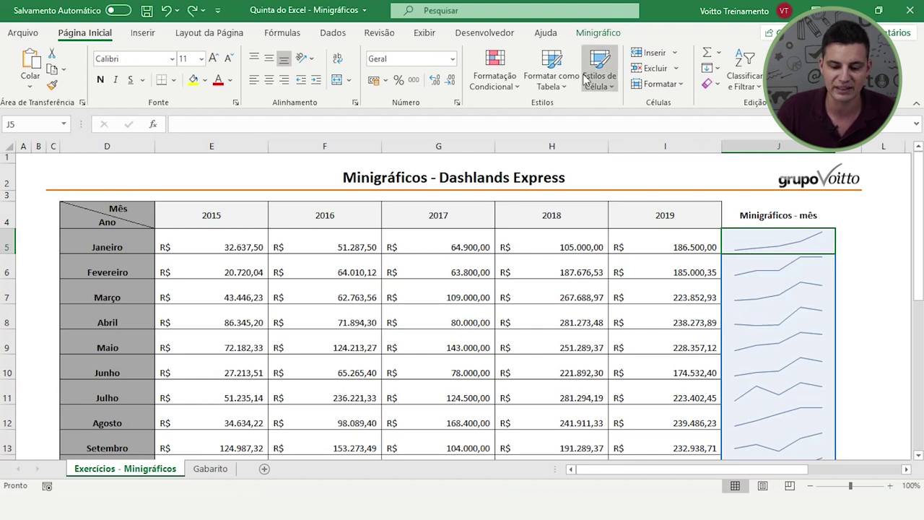
{"action": "left_click", "coordinate": [599, 32]}
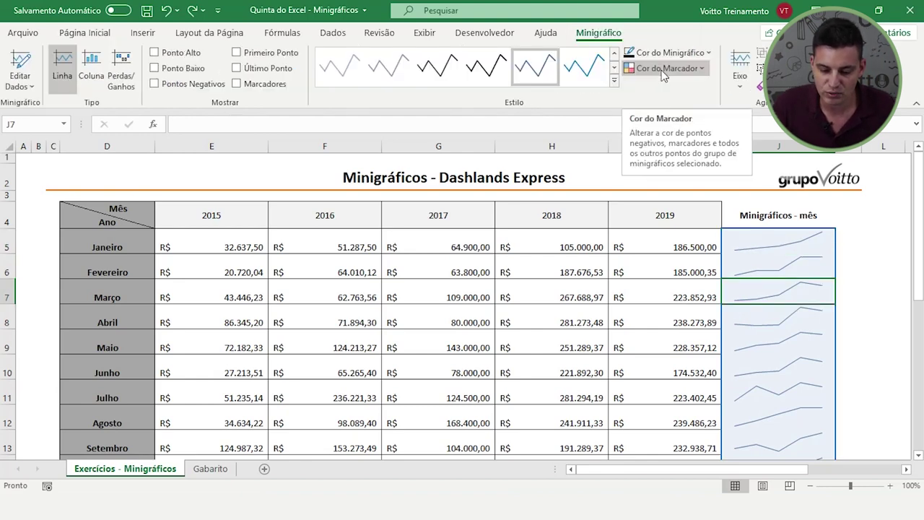
{"action": "left_click", "coordinate": [701, 63]}
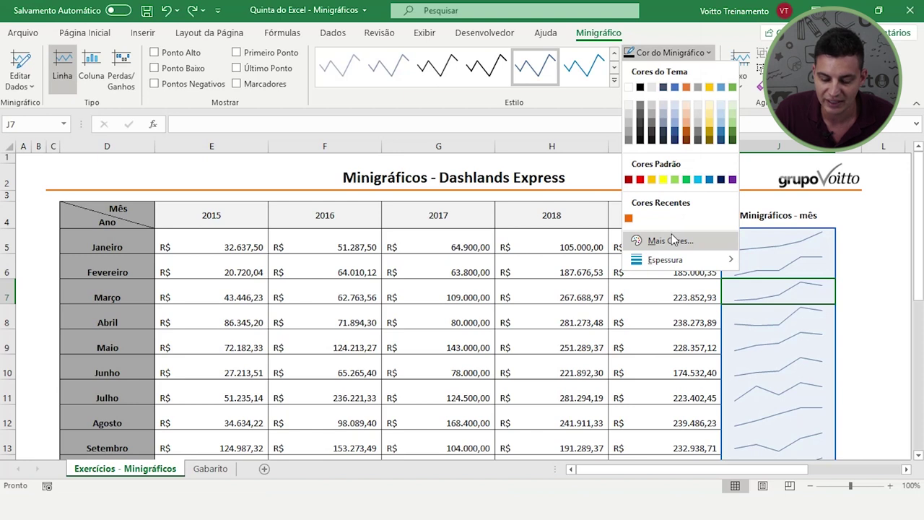
{"action": "key", "text": "Escape"}
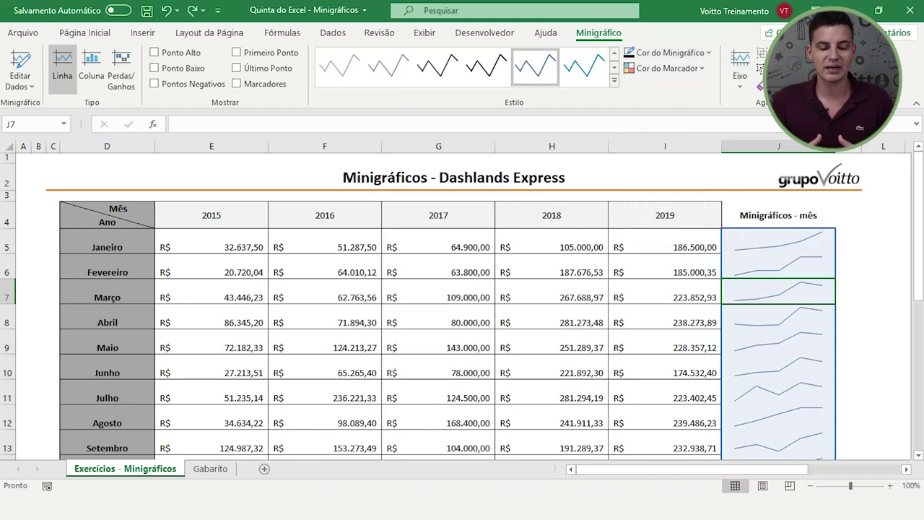
{"action": "left_click", "coordinate": [702, 67]}
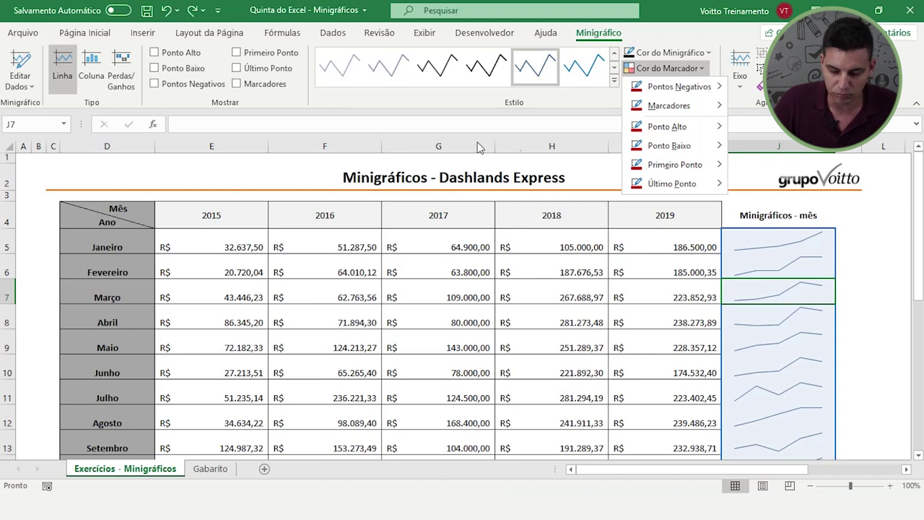
Step: Turn on Ponto Alto, Ponto Baixo and Marcadores for the J5:J16 sparklines
{"action": "left_click", "coordinate": [156, 57]}
{"action": "left_click", "coordinate": [155, 55]}
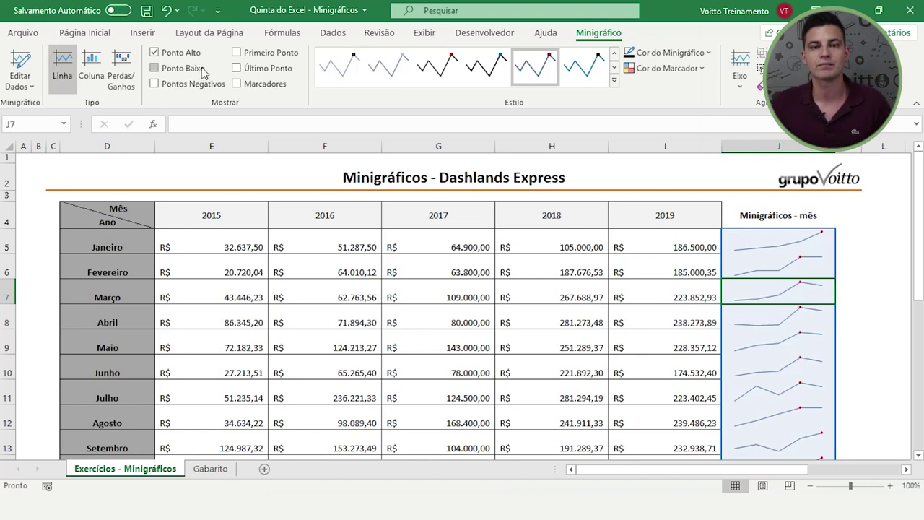
{"action": "left_click", "coordinate": [154, 70]}
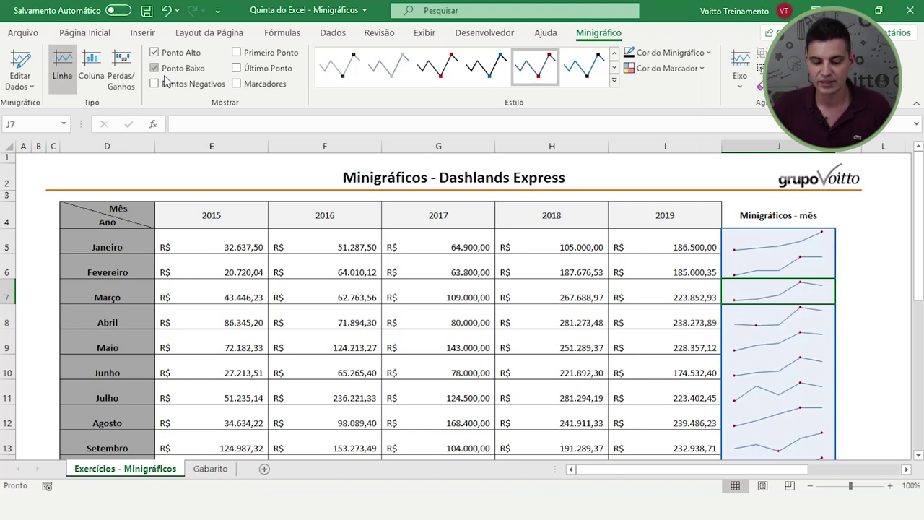
{"action": "left_click", "coordinate": [237, 83]}
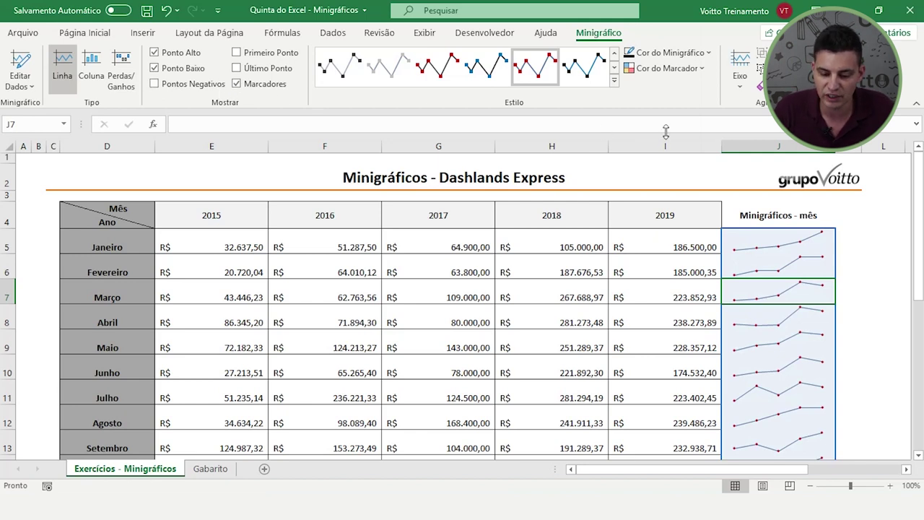
{"action": "left_click", "coordinate": [703, 68]}
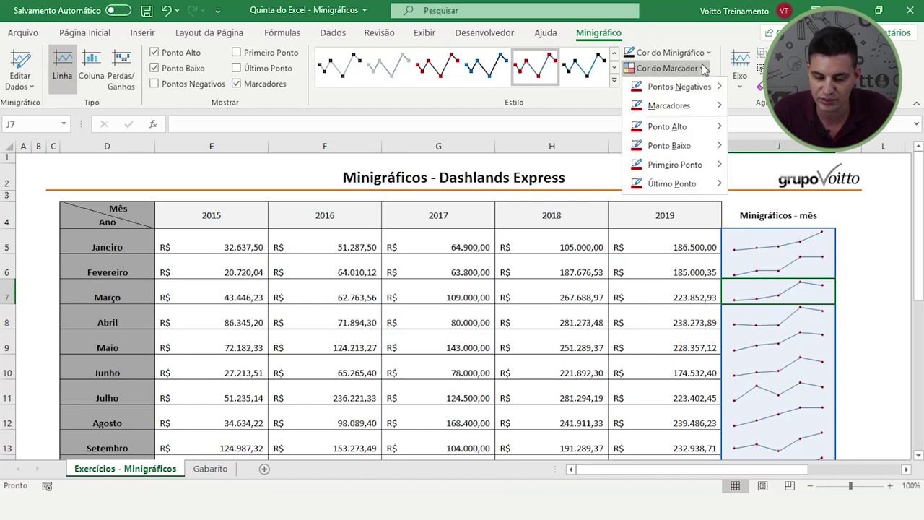
Step: Colour the J5:J16 sparkline markers black, high points green and low points red
{"action": "mouse_move", "coordinate": [691, 110]}
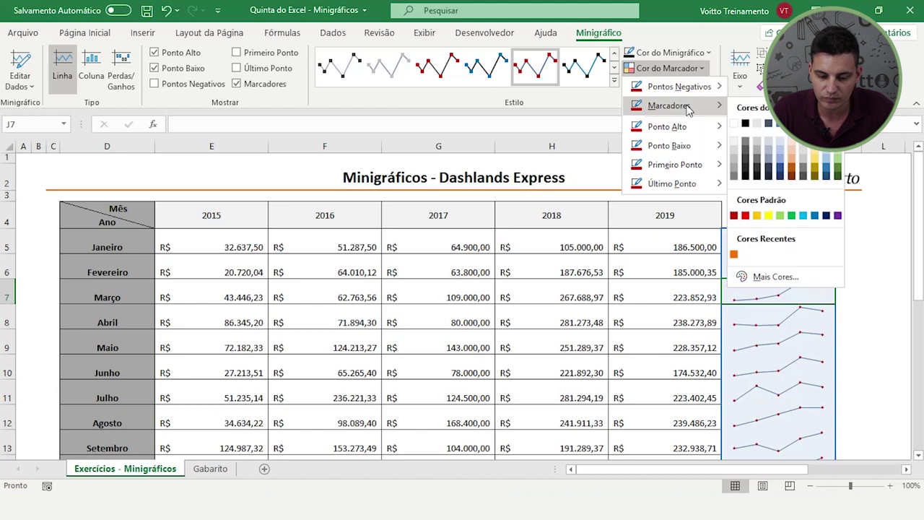
{"action": "left_click", "coordinate": [746, 124]}
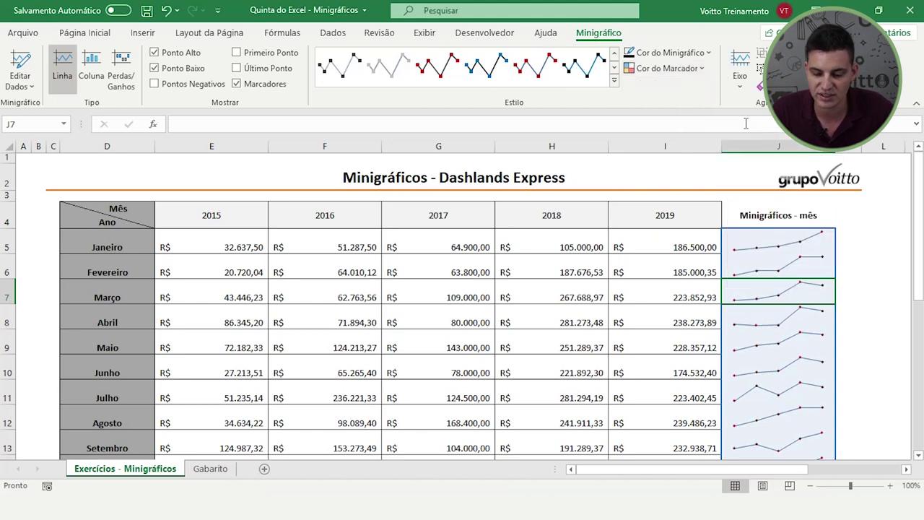
{"action": "left_click", "coordinate": [667, 68]}
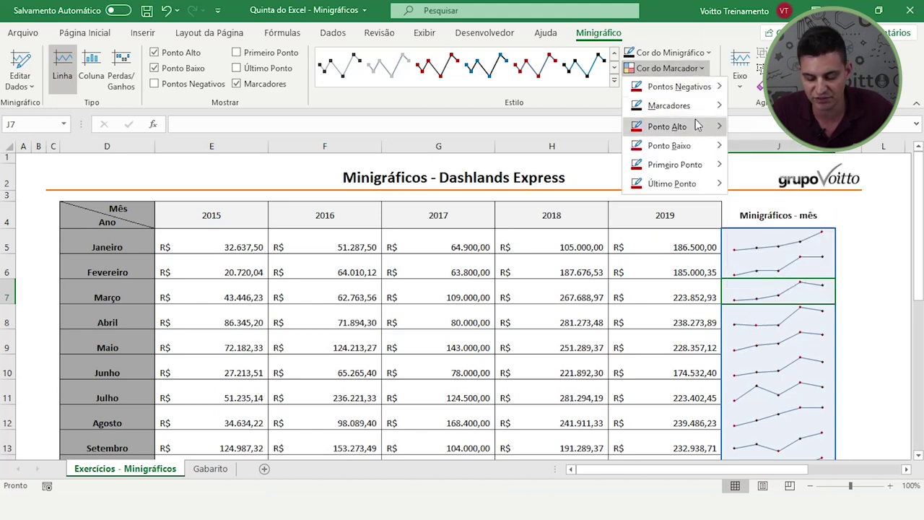
{"action": "mouse_move", "coordinate": [695, 128]}
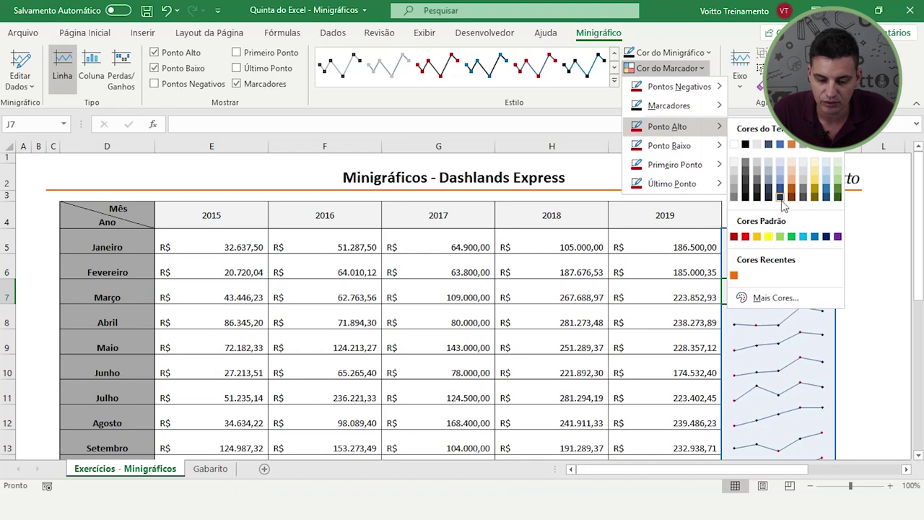
{"action": "left_click", "coordinate": [791, 238]}
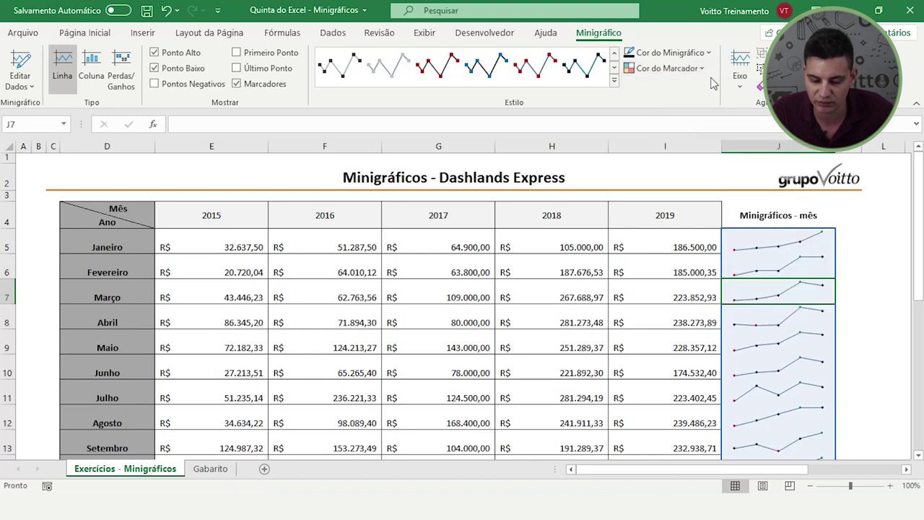
{"action": "left_click", "coordinate": [667, 68]}
{"action": "mouse_move", "coordinate": [692, 148]}
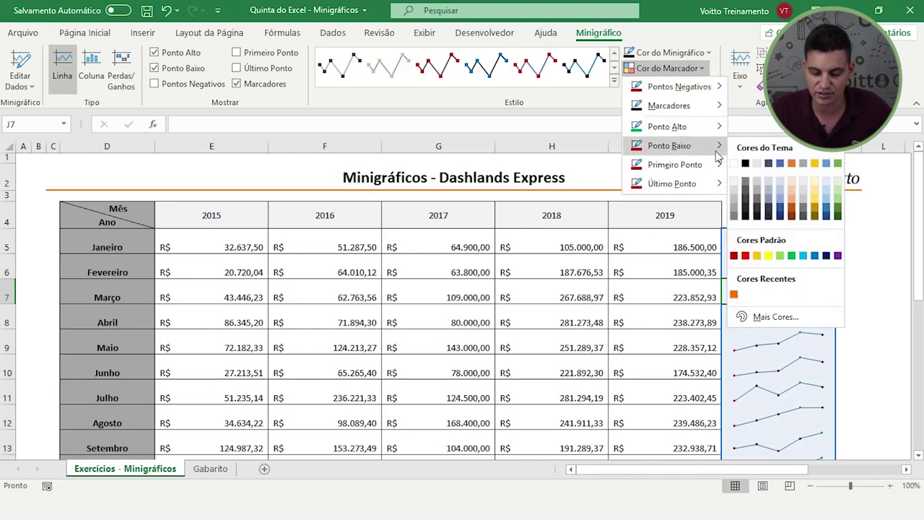
{"action": "left_click", "coordinate": [751, 258]}
{"action": "left_click", "coordinate": [874, 324]}
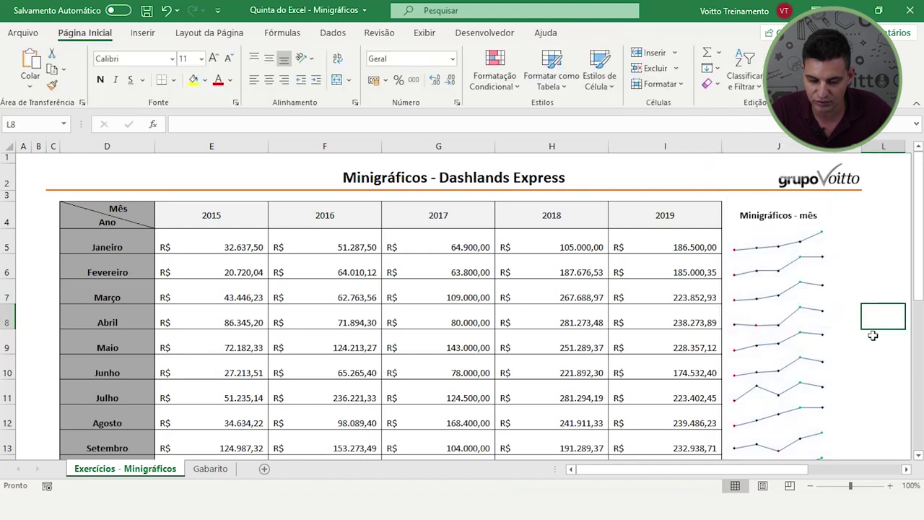
{"action": "left_click", "coordinate": [890, 485]}
{"action": "left_click", "coordinate": [891, 485]}
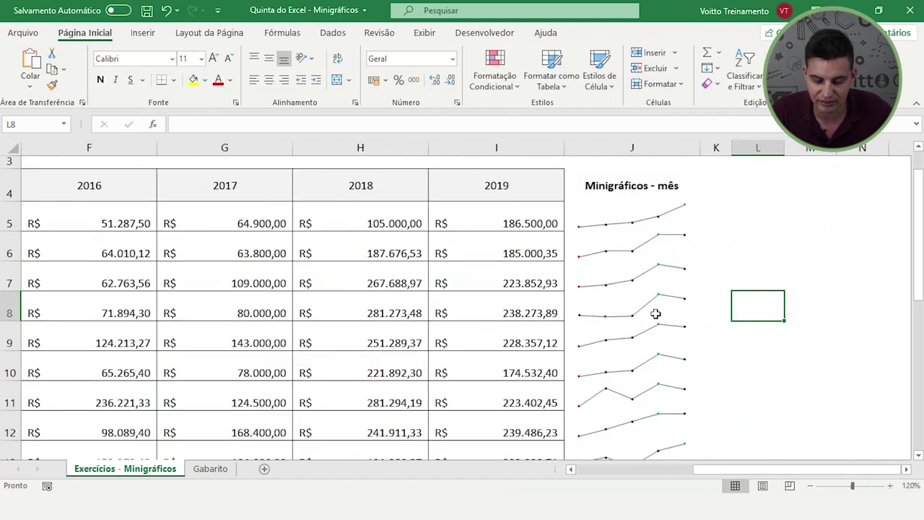
{"action": "left_click", "coordinate": [891, 485]}
{"action": "left_click", "coordinate": [891, 486]}
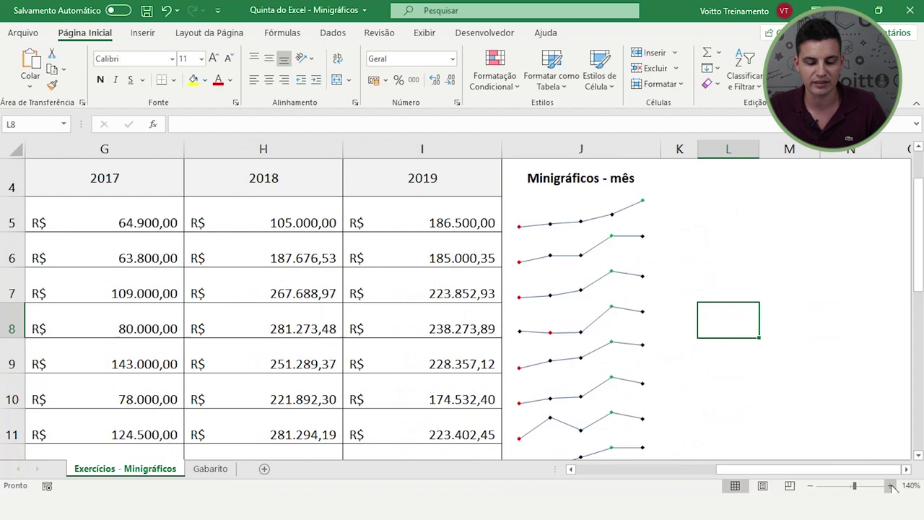
{"action": "left_click", "coordinate": [891, 485]}
{"action": "scroll", "coordinate": [747, 383], "scroll_direction": "up", "scroll_amount": 1}
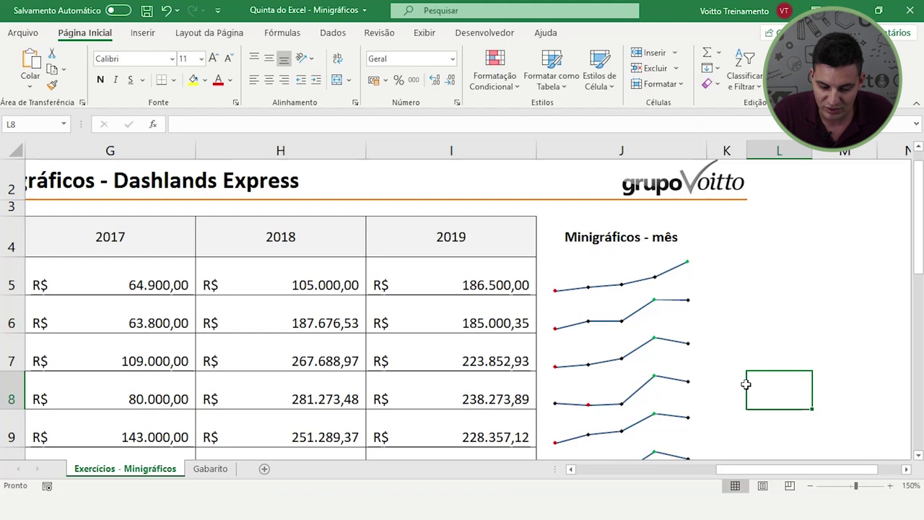
{"action": "scroll", "coordinate": [715, 384], "scroll_direction": "down", "scroll_amount": 1}
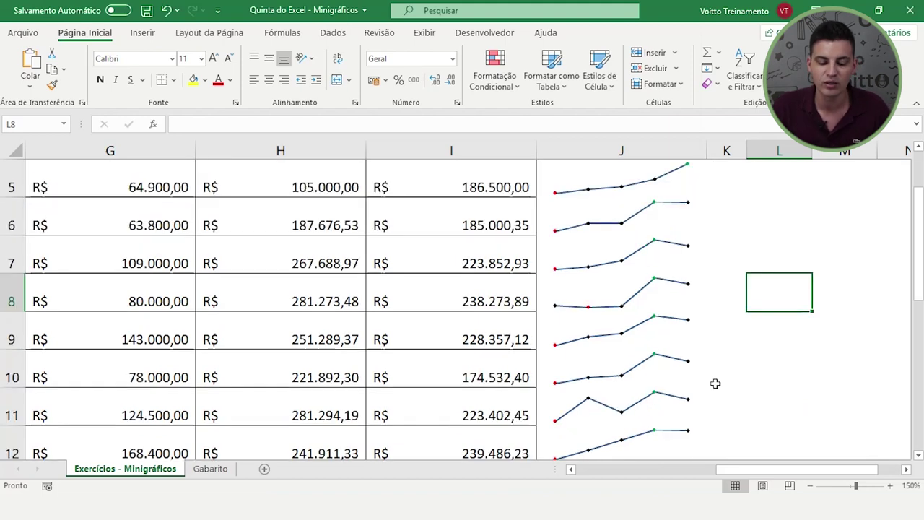
{"action": "scroll", "coordinate": [716, 384], "scroll_direction": "down", "scroll_amount": 1}
{"action": "scroll", "coordinate": [715, 384], "scroll_direction": "down", "scroll_amount": 1}
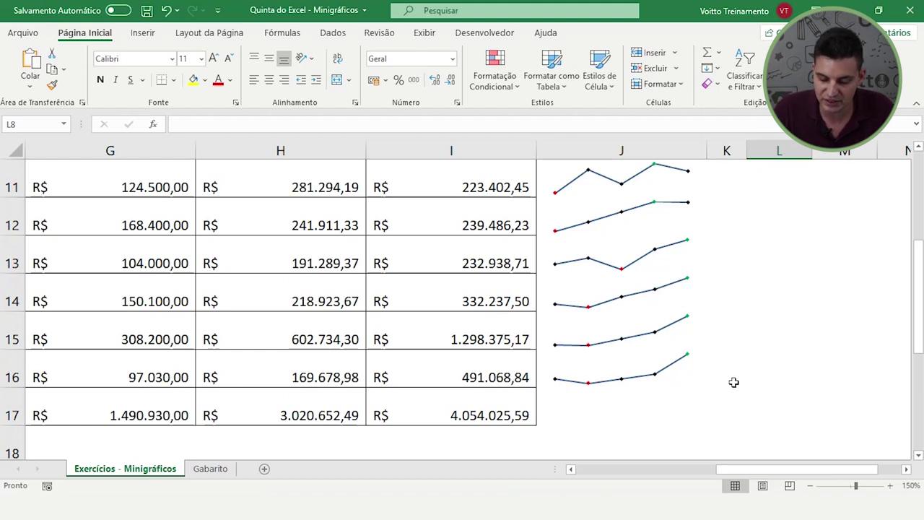
{"action": "left_click", "coordinate": [811, 486]}
{"action": "left_click", "coordinate": [810, 486]}
{"action": "left_click", "coordinate": [810, 486]}
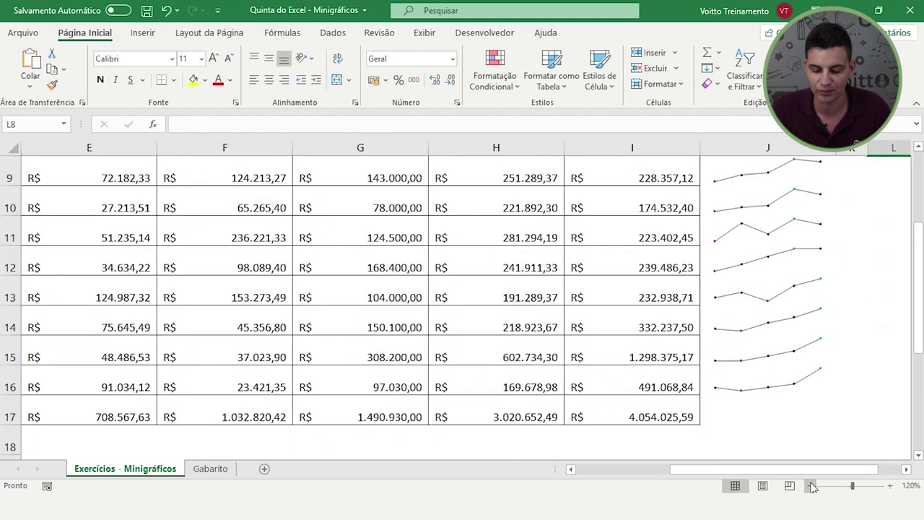
{"action": "left_click", "coordinate": [810, 486]}
{"action": "left_click", "coordinate": [811, 486]}
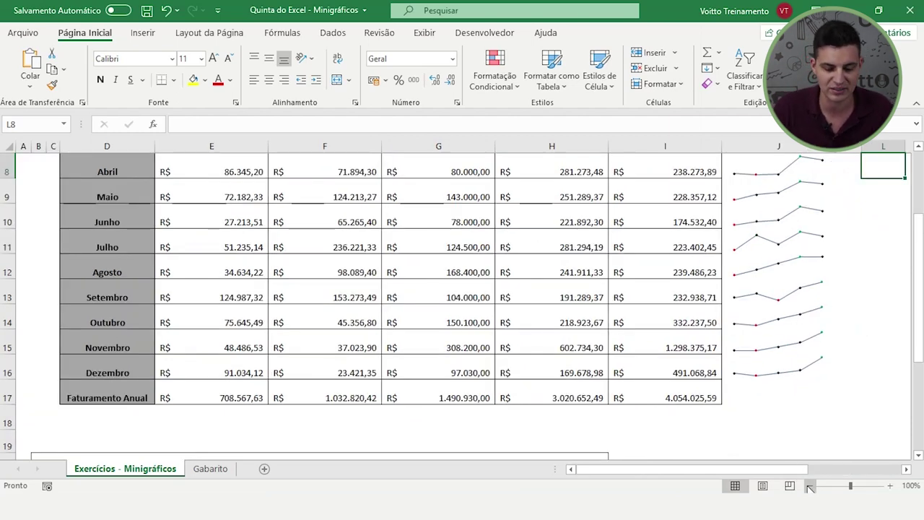
{"action": "scroll", "coordinate": [340, 392], "scroll_direction": "up", "scroll_amount": 3}
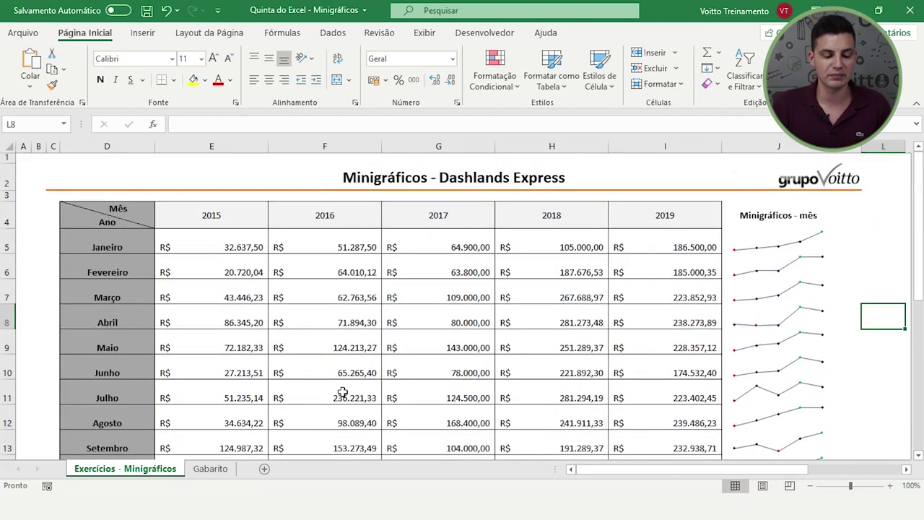
{"action": "scroll", "coordinate": [343, 392], "scroll_direction": "down", "scroll_amount": 2}
{"action": "scroll", "coordinate": [342, 392], "scroll_direction": "up", "scroll_amount": 1}
{"action": "mouse_move", "coordinate": [199, 189]}
{"action": "left_mouse_down"}
{"action": "mouse_move", "coordinate": [573, 351]}
{"action": "mouse_move", "coordinate": [635, 424]}
{"action": "left_mouse_up"}
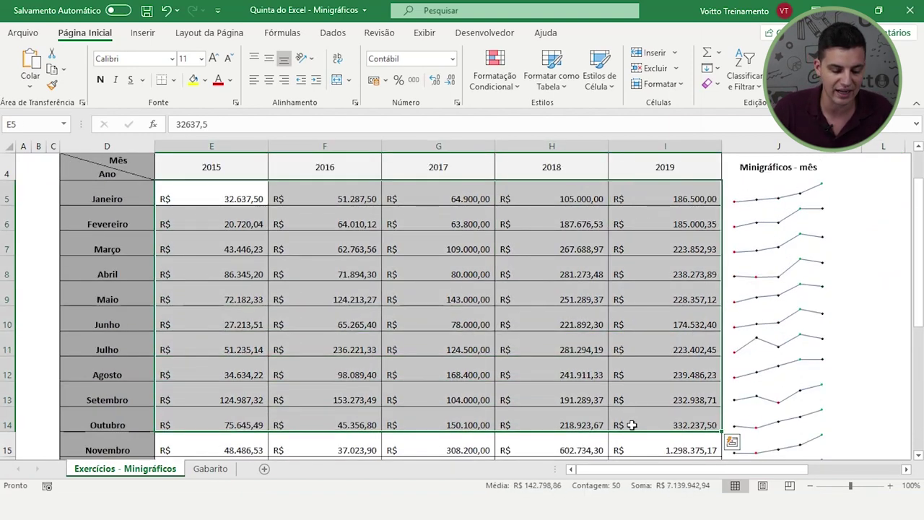
{"action": "scroll", "coordinate": [586, 423], "scroll_direction": "down", "scroll_amount": 1}
{"action": "left_click_drag", "start_coordinate": [209, 418], "coordinate": [629, 420]}
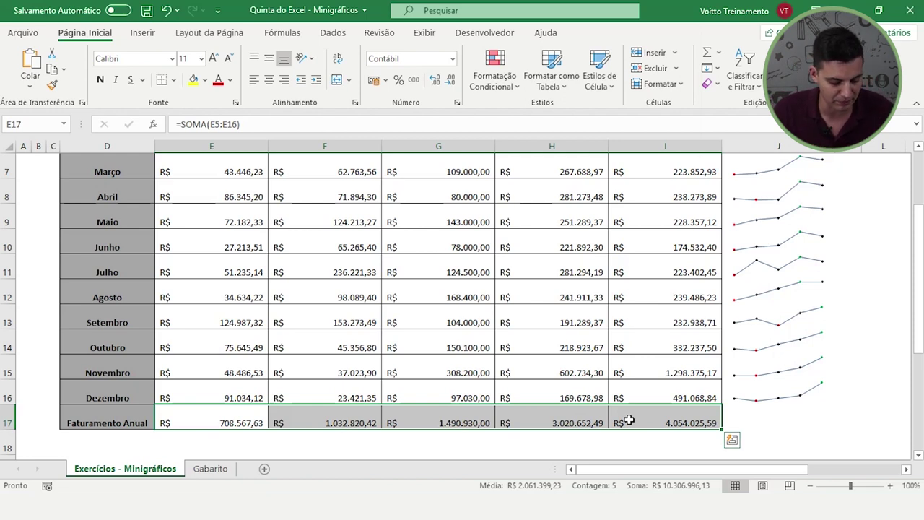
{"action": "left_click", "coordinate": [251, 419]}
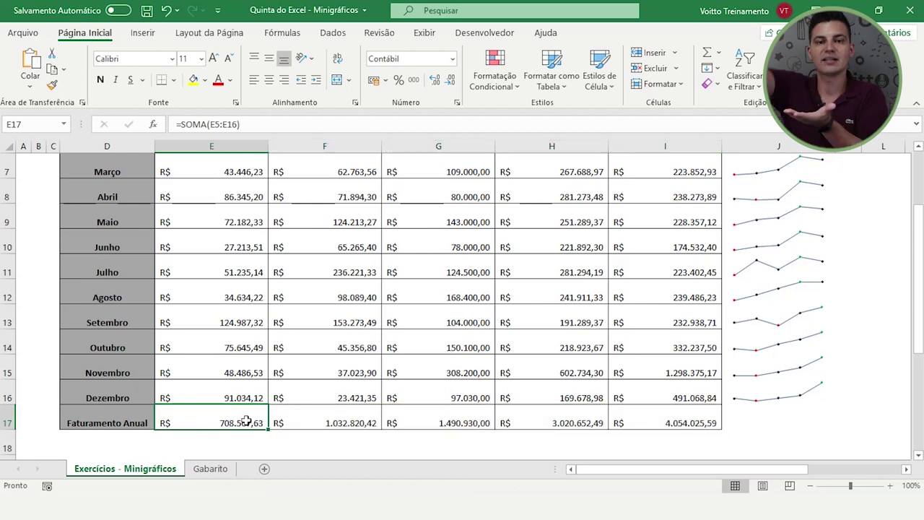
{"action": "double_click", "coordinate": [246, 421]}
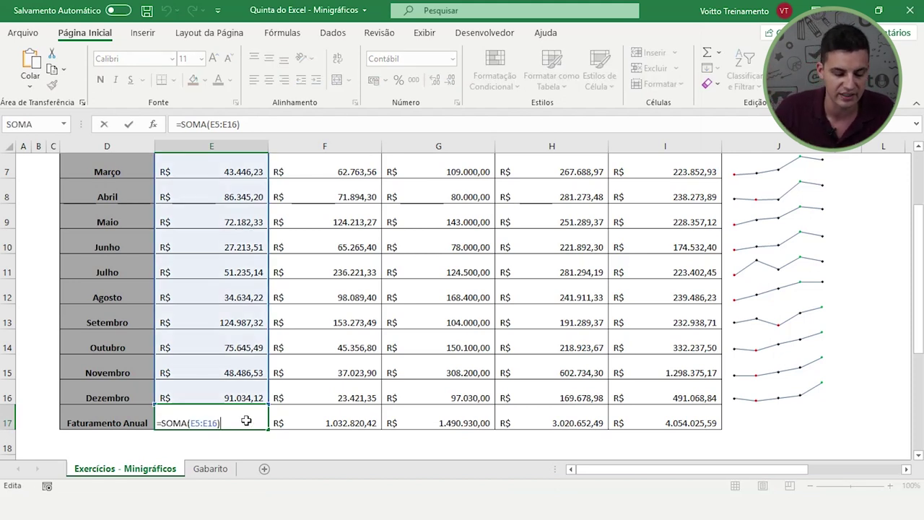
{"action": "key", "text": "Escape"}
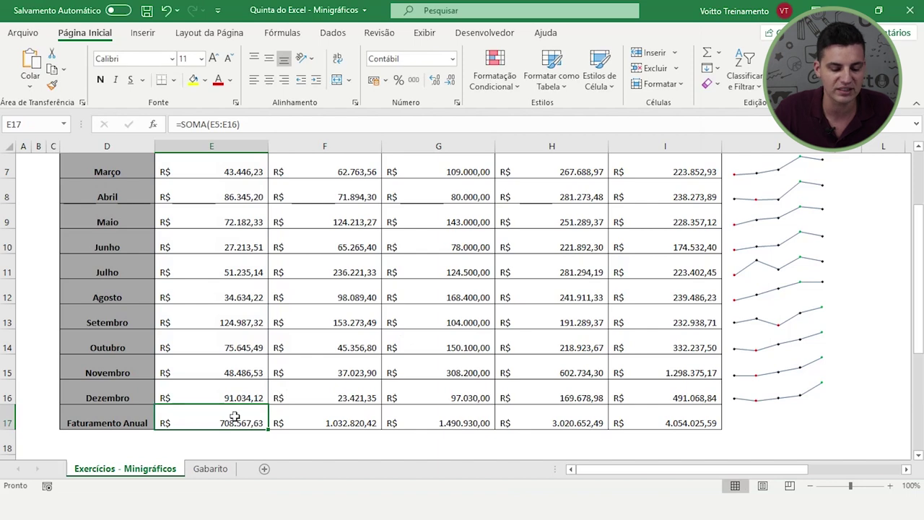
{"action": "scroll", "coordinate": [235, 417], "scroll_direction": "up", "scroll_amount": 2}
{"action": "scroll", "coordinate": [235, 418], "scroll_direction": "down", "scroll_amount": 2}
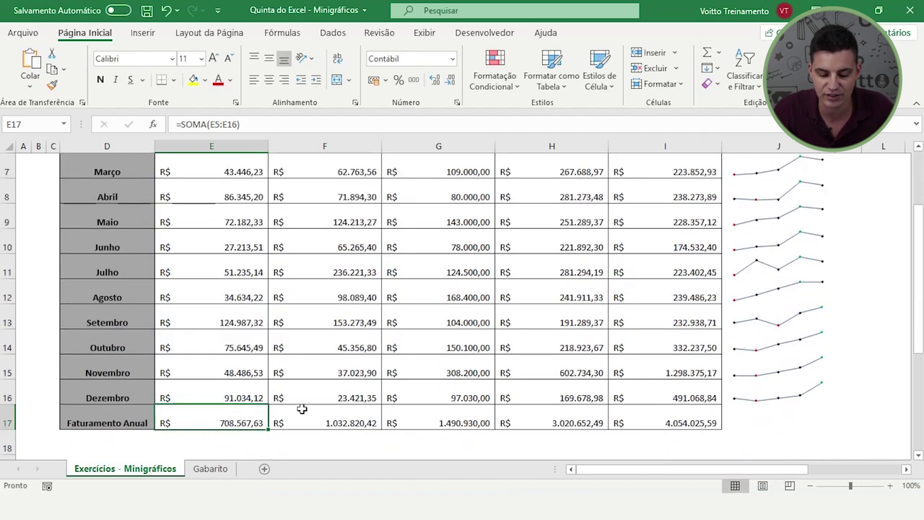
{"action": "left_click", "coordinate": [321, 413]}
{"action": "left_click", "coordinate": [439, 422]}
{"action": "left_click", "coordinate": [557, 423]}
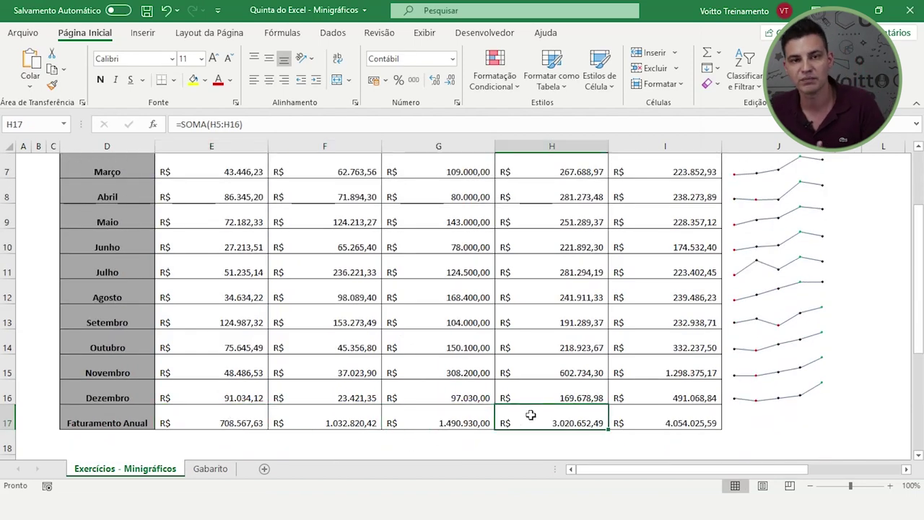
{"action": "left_click", "coordinate": [639, 424]}
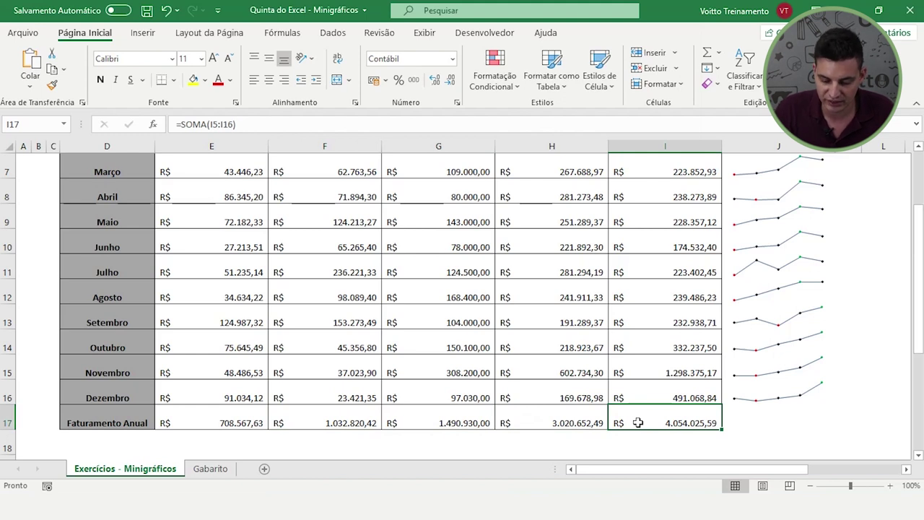
{"action": "left_click", "coordinate": [746, 417]}
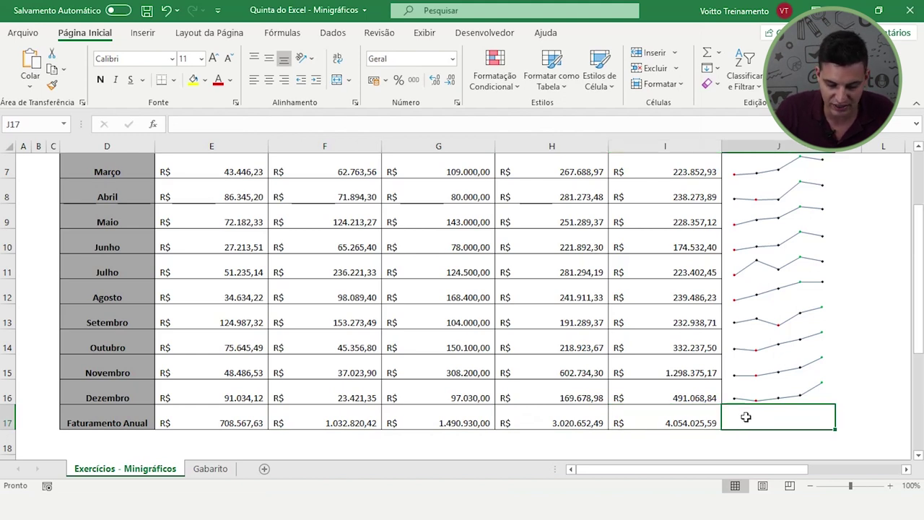
{"action": "left_click_drag", "start_coordinate": [203, 419], "coordinate": [673, 422]}
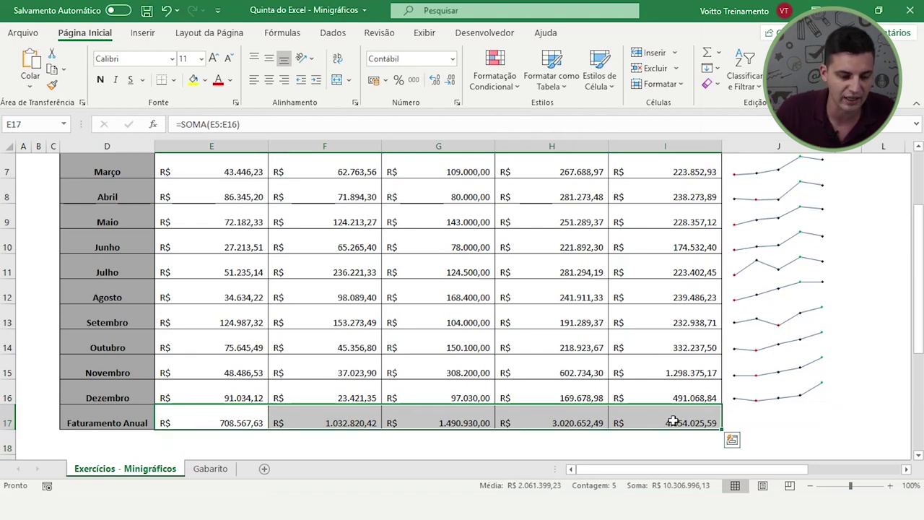
Step: Insert a line sparkline from the E17:I17 annual totals into location $J$17
{"action": "left_click", "coordinate": [142, 32]}
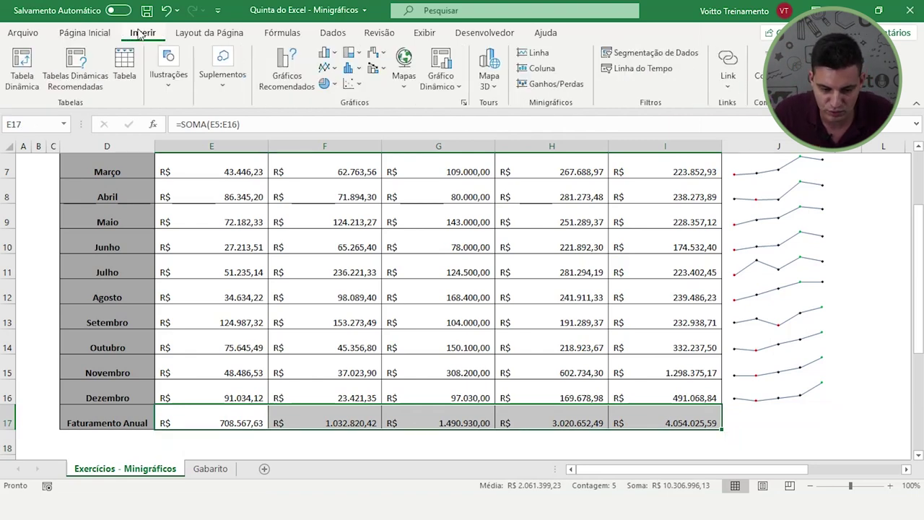
{"action": "left_click", "coordinate": [548, 54]}
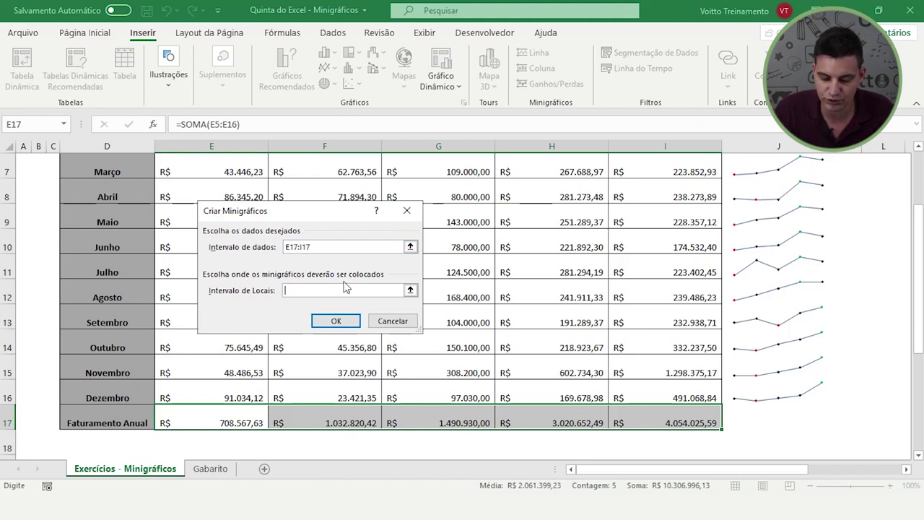
{"action": "left_click", "coordinate": [411, 290]}
{"action": "left_click", "coordinate": [782, 410]}
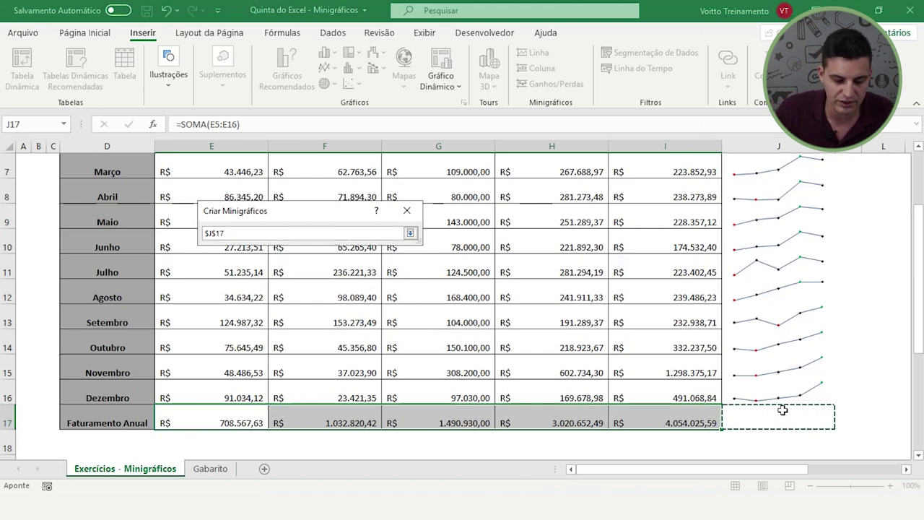
{"action": "left_click", "coordinate": [410, 233]}
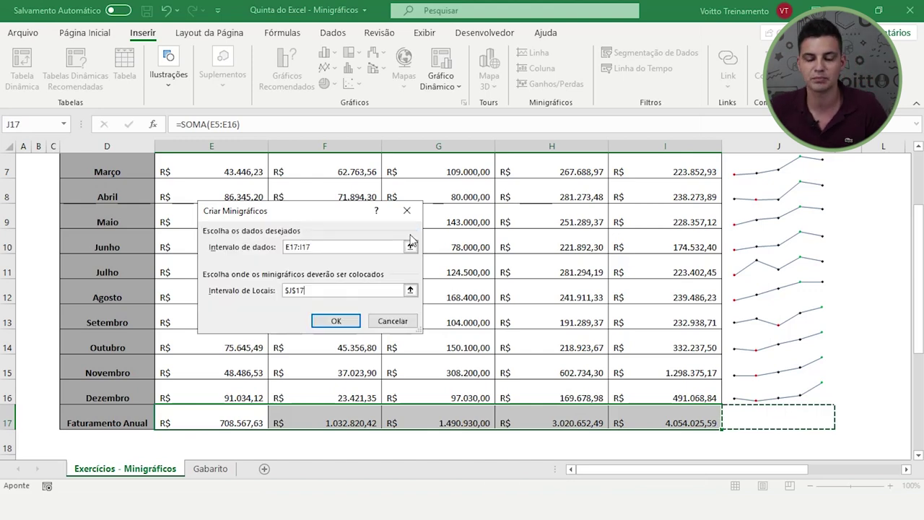
{"action": "left_click", "coordinate": [335, 321]}
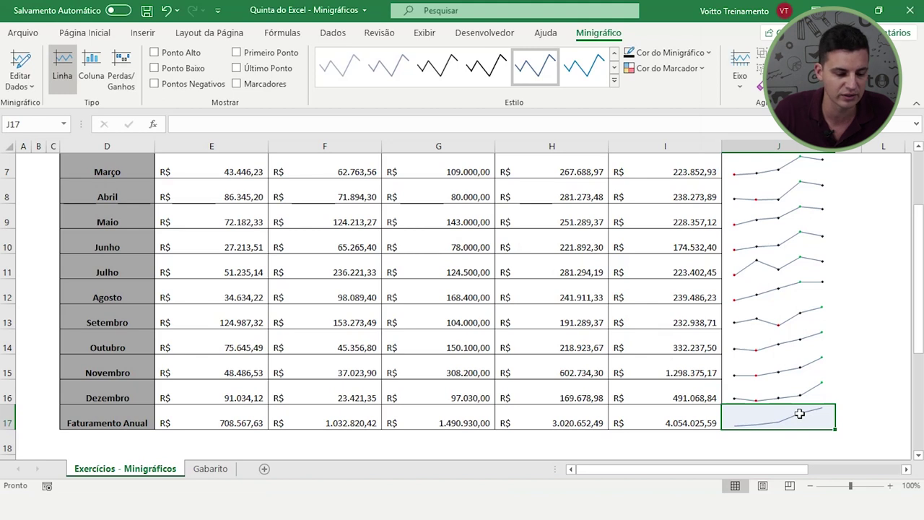
Step: Show J17's high and low points, colouring high green, low red, other markers dark
{"action": "left_click", "coordinate": [154, 53]}
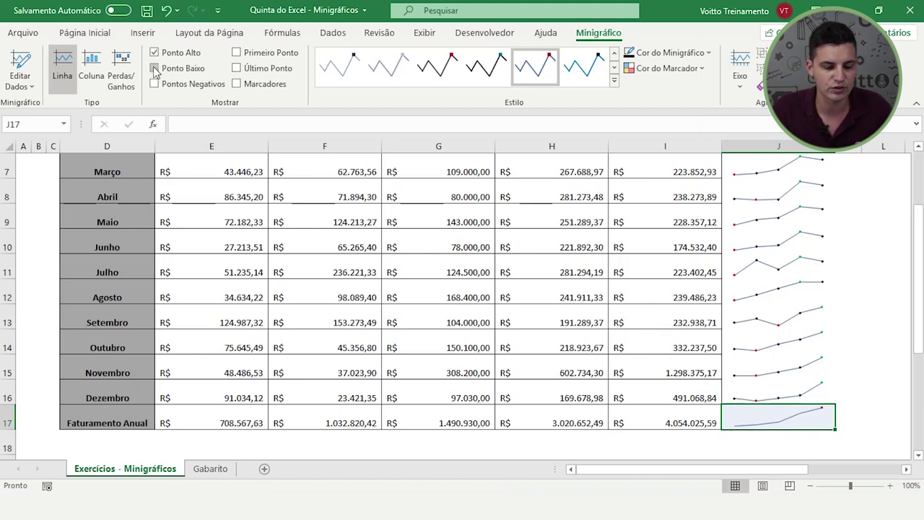
{"action": "left_click", "coordinate": [155, 69]}
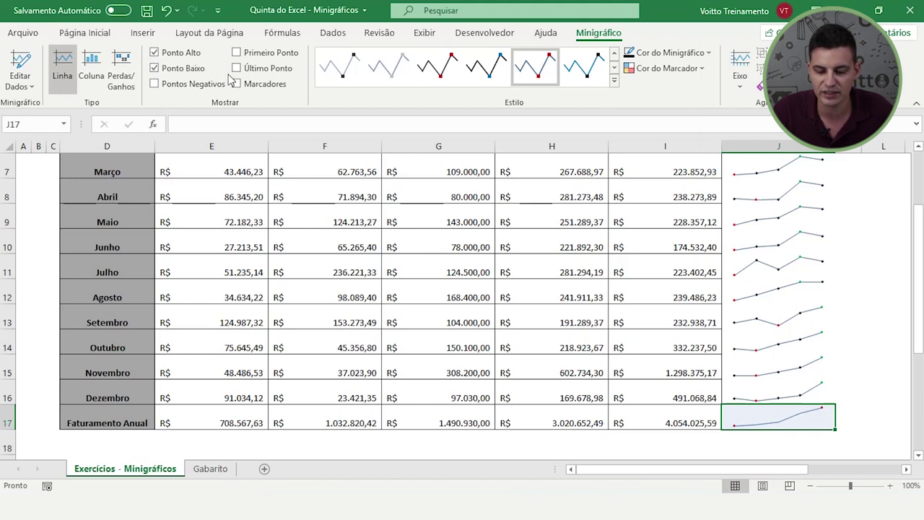
{"action": "left_click", "coordinate": [695, 68]}
{"action": "mouse_move", "coordinate": [704, 128]}
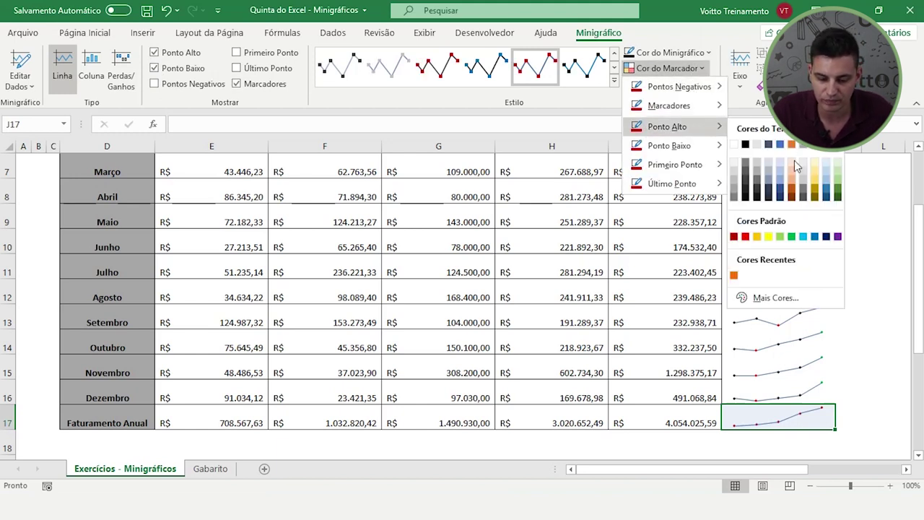
{"action": "left_click", "coordinate": [792, 237]}
{"action": "left_click", "coordinate": [697, 69]}
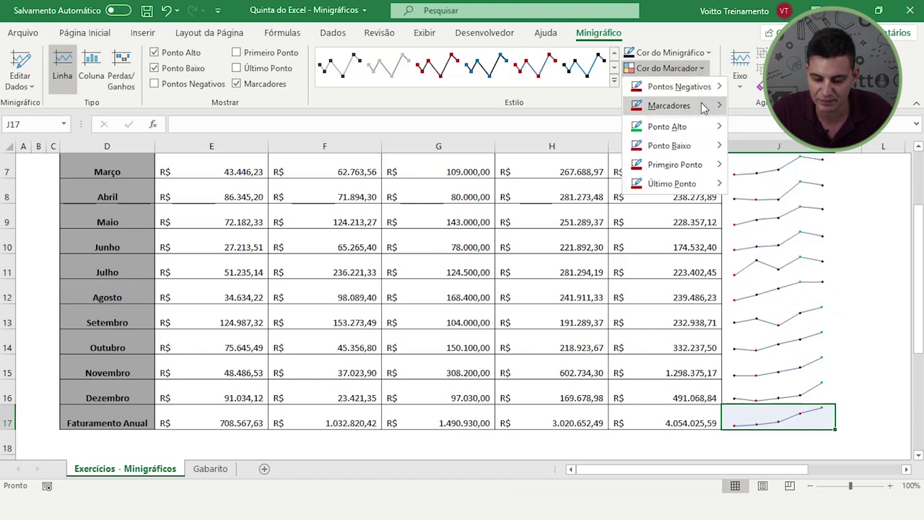
{"action": "mouse_move", "coordinate": [706, 146]}
{"action": "left_click", "coordinate": [745, 256]}
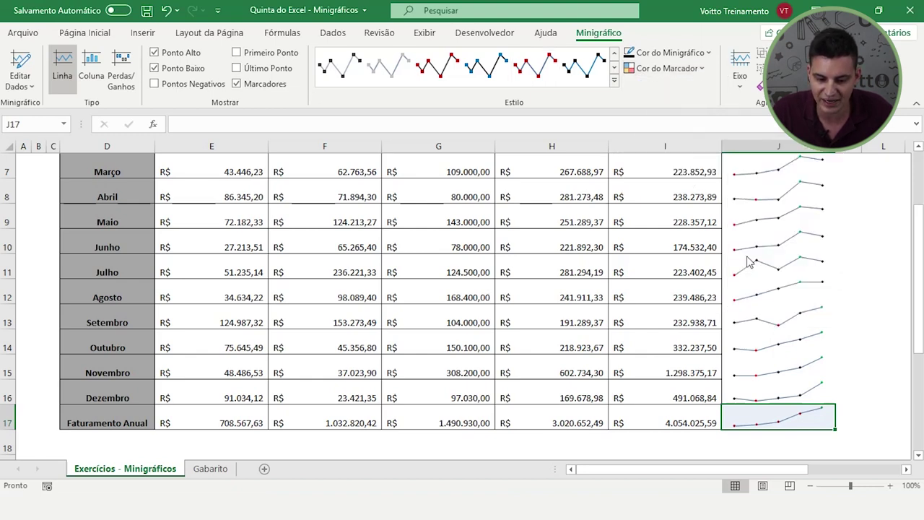
{"action": "left_click", "coordinate": [686, 69]}
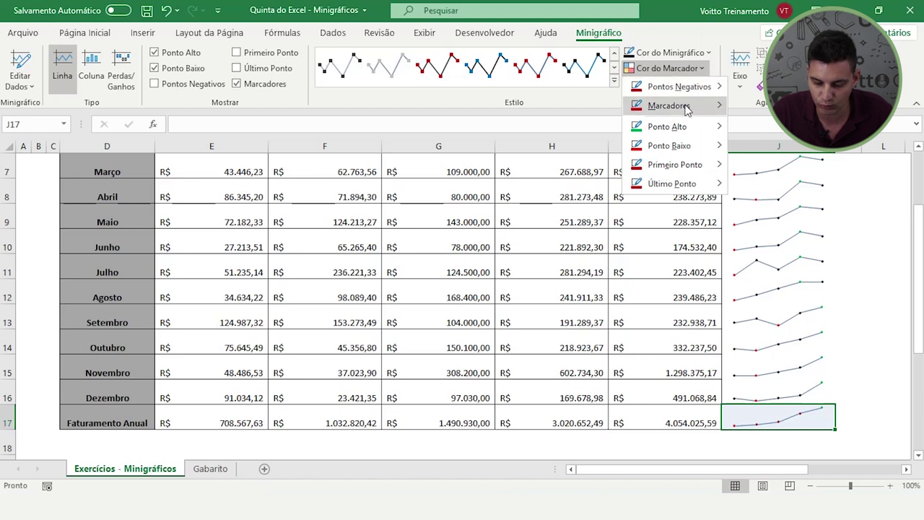
{"action": "mouse_move", "coordinate": [679, 105]}
{"action": "left_click", "coordinate": [747, 126]}
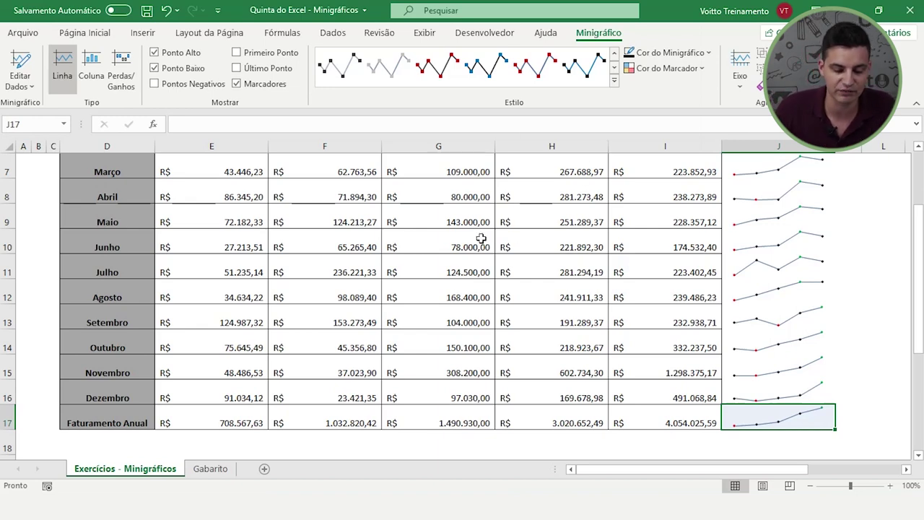
Step: Enter the label 'Minigráficos - anos' in cell D18
{"action": "scroll", "coordinate": [381, 294], "scroll_direction": "up", "scroll_amount": 1}
{"action": "scroll", "coordinate": [381, 293], "scroll_direction": "up", "scroll_amount": 1}
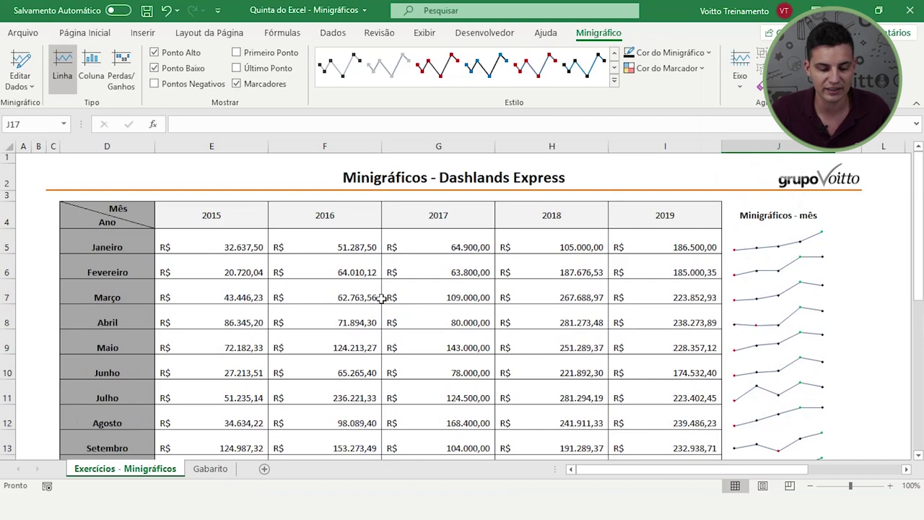
{"action": "scroll", "coordinate": [381, 298], "scroll_direction": "down", "scroll_amount": 1}
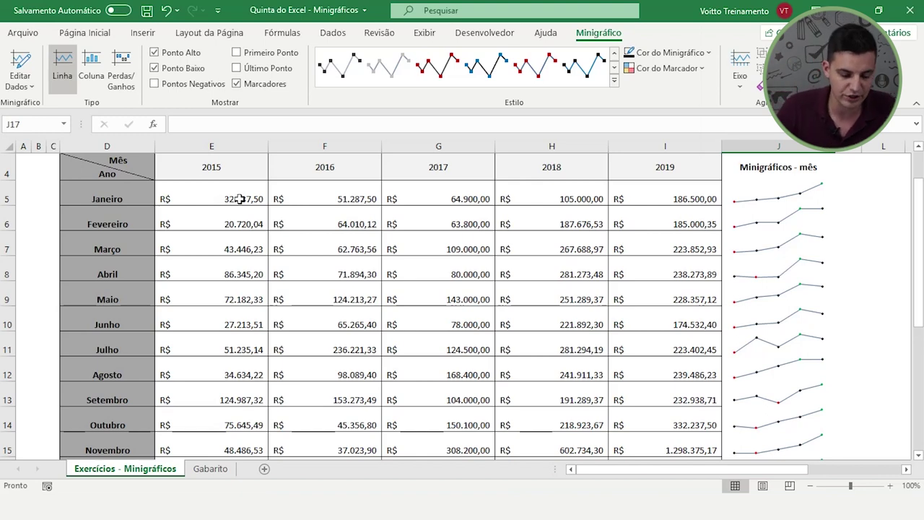
{"action": "scroll", "coordinate": [240, 201], "scroll_direction": "down", "scroll_amount": 1}
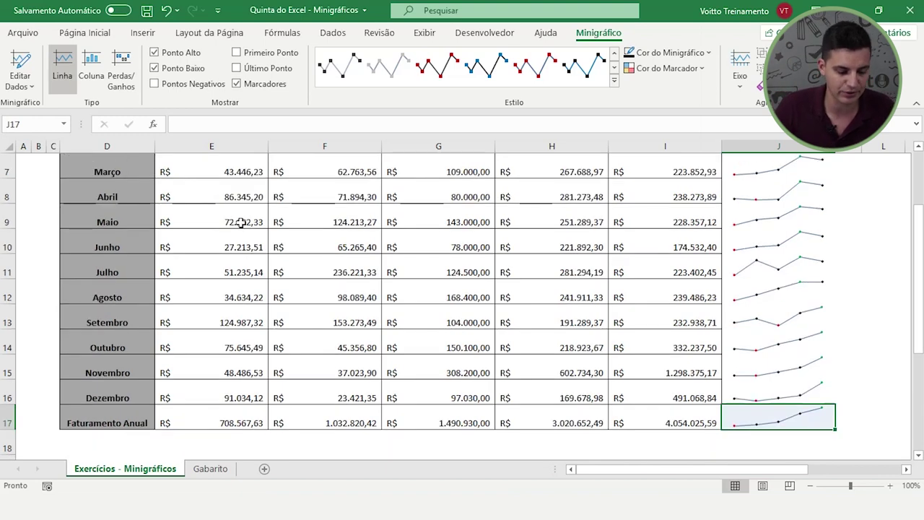
{"action": "scroll", "coordinate": [240, 221], "scroll_direction": "down", "scroll_amount": 2}
{"action": "left_click", "coordinate": [111, 296]}
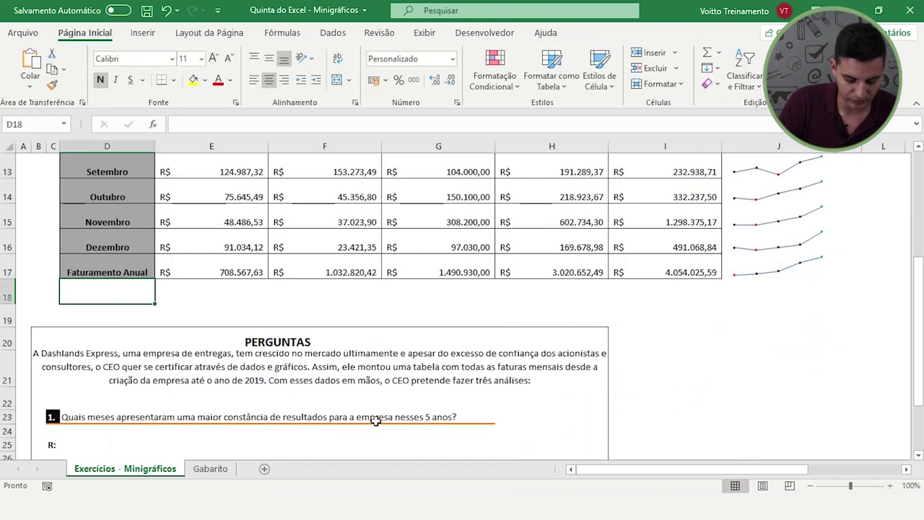
{"action": "type", "text": "Mini"}
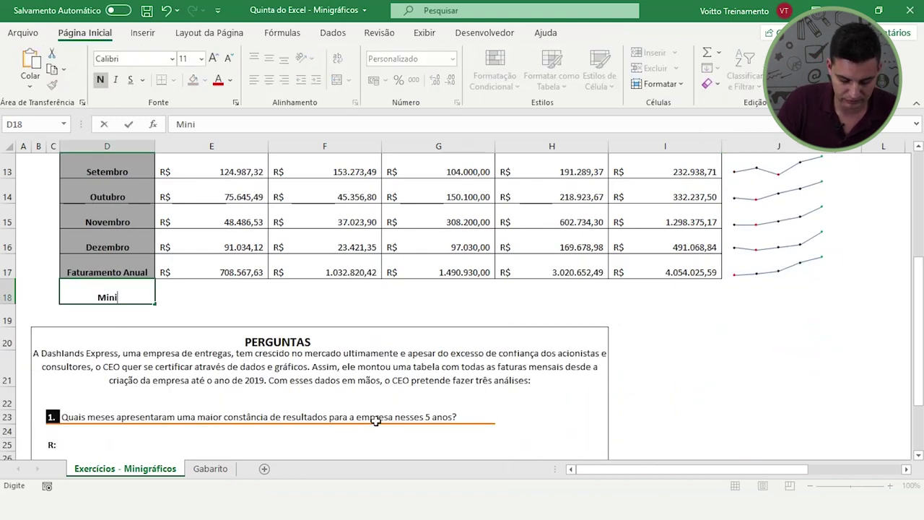
{"action": "type", "text": "gráficos - anos"}
{"action": "key", "text": "Return"}
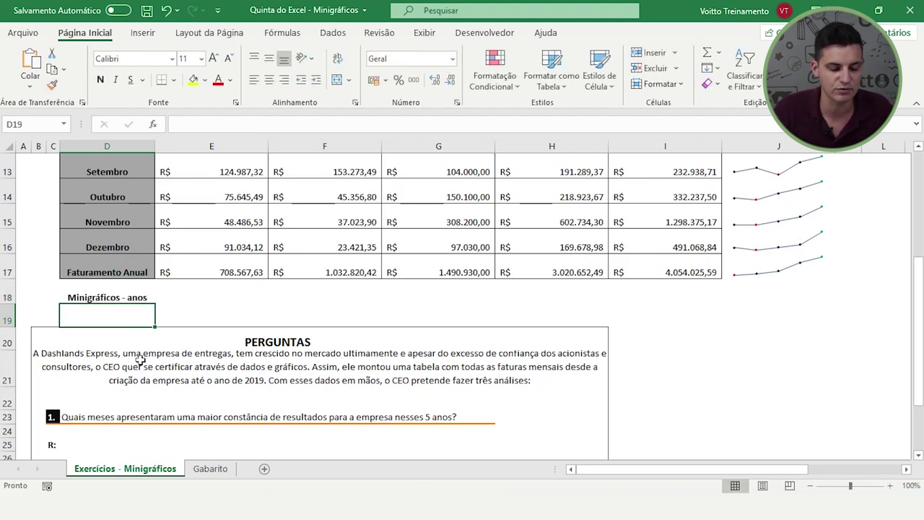
Step: Select the 2015 monthly values in E5:E16
{"action": "left_click", "coordinate": [220, 295]}
{"action": "scroll", "coordinate": [317, 317], "scroll_direction": "up", "scroll_amount": 1}
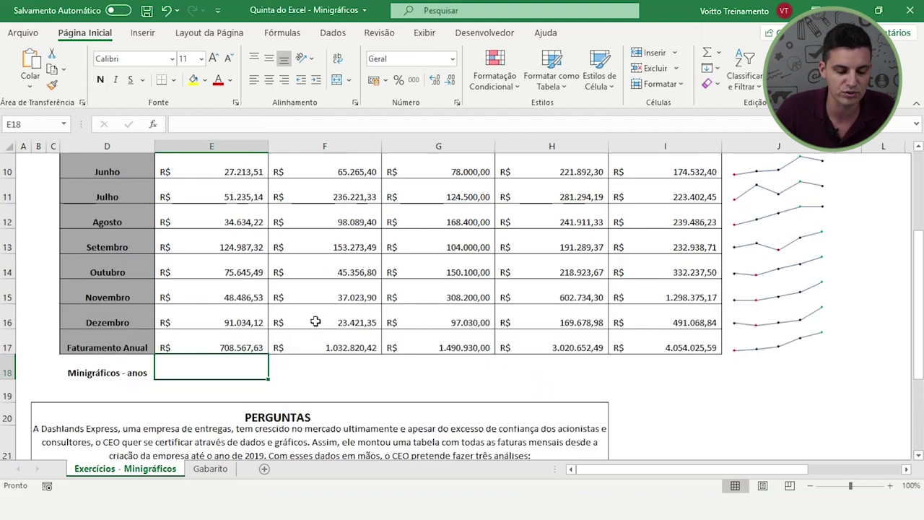
{"action": "scroll", "coordinate": [314, 320], "scroll_direction": "up", "scroll_amount": 1}
{"action": "scroll", "coordinate": [313, 320], "scroll_direction": "up", "scroll_amount": 1}
{"action": "left_click", "coordinate": [232, 190]}
{"action": "left_click_drag", "start_coordinate": [232, 190], "coordinate": [216, 453]}
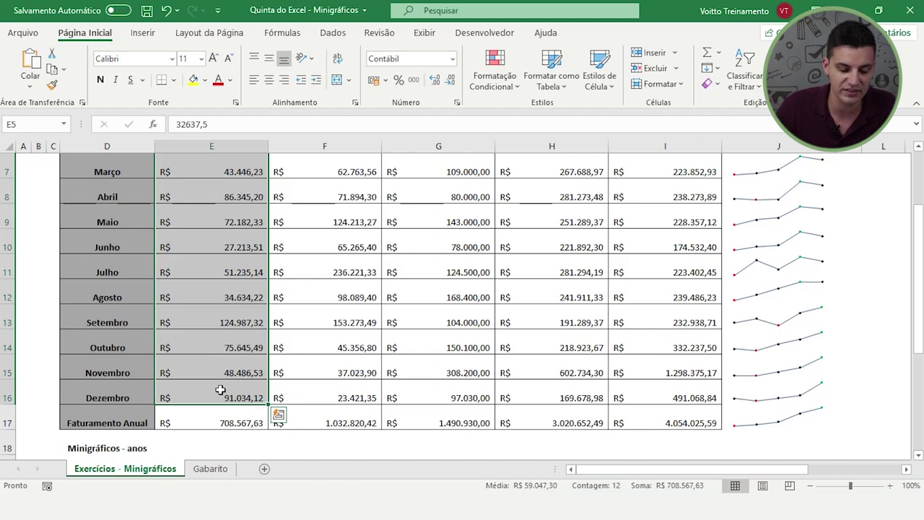
Step: Select the five years of monthly revenue in E5:I16 as the sparkline data
{"action": "left_click", "coordinate": [300, 377]}
{"action": "scroll", "coordinate": [310, 373], "scroll_direction": "up", "scroll_amount": 1}
{"action": "left_click_drag", "start_coordinate": [234, 197], "coordinate": [631, 298]}
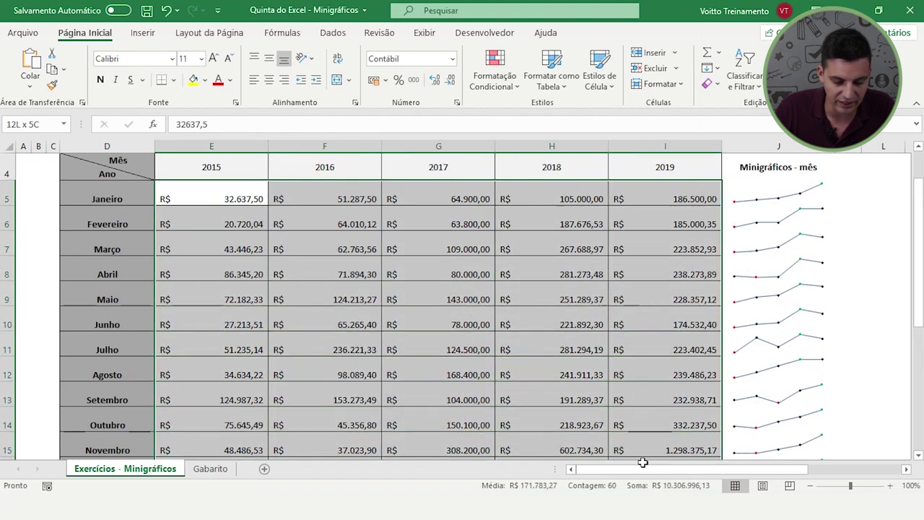
{"action": "mouse_move", "coordinate": [631, 297]}
{"action": "left_mouse_down"}
{"action": "mouse_move", "coordinate": [643, 374]}
{"action": "mouse_move", "coordinate": [639, 364]}
{"action": "left_mouse_up"}
{"action": "scroll", "coordinate": [497, 331], "scroll_direction": "up", "scroll_amount": 1}
{"action": "scroll", "coordinate": [497, 330], "scroll_direction": "up", "scroll_amount": 2}
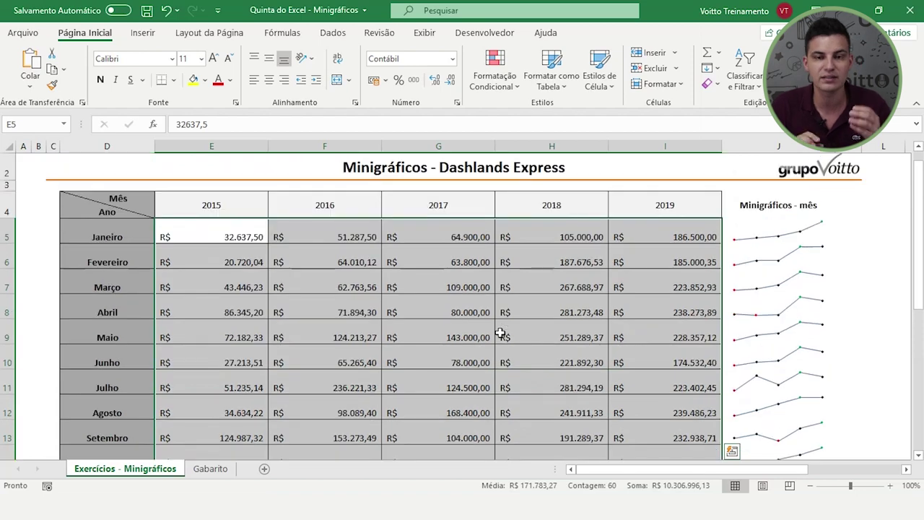
{"action": "scroll", "coordinate": [494, 333], "scroll_direction": "down", "scroll_amount": 3}
{"action": "scroll", "coordinate": [494, 333], "scroll_direction": "down", "scroll_amount": 1}
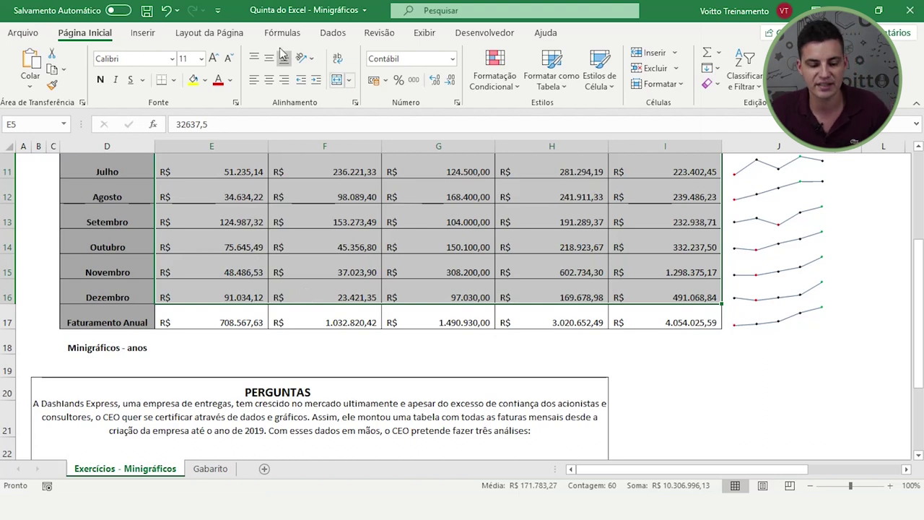
Step: Insert line sparklines from E5:I16 into the location range E18:I18
{"action": "left_click", "coordinate": [144, 36]}
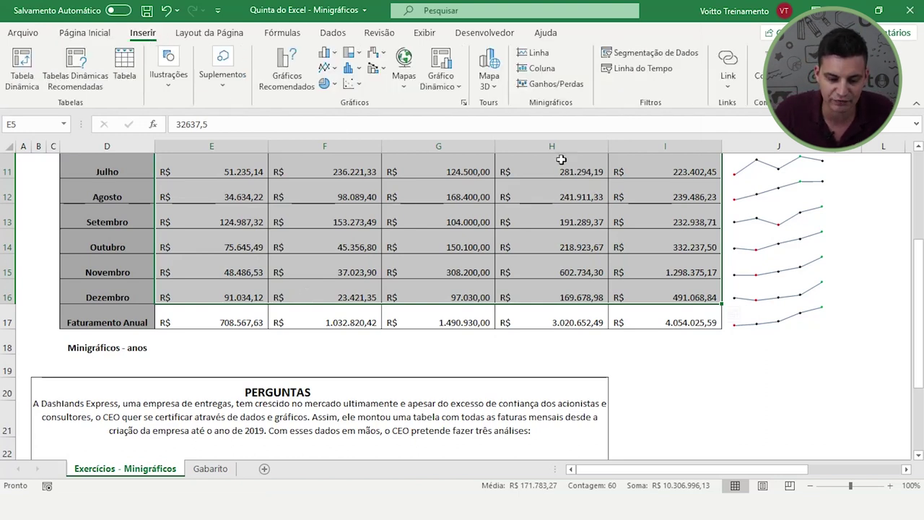
{"action": "left_click", "coordinate": [538, 54]}
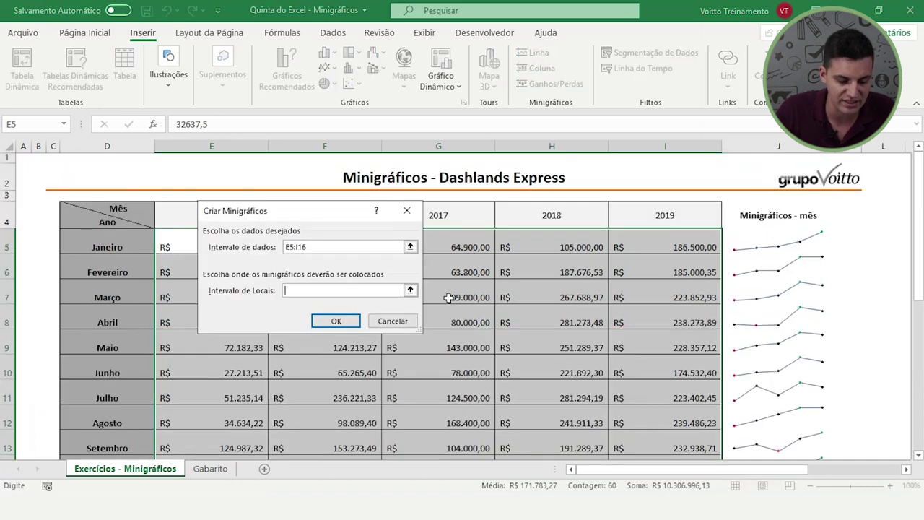
{"action": "left_click", "coordinate": [325, 289]}
{"action": "scroll", "coordinate": [324, 288], "scroll_direction": "down", "scroll_amount": 1}
{"action": "scroll", "coordinate": [324, 288], "scroll_direction": "down", "scroll_amount": 2}
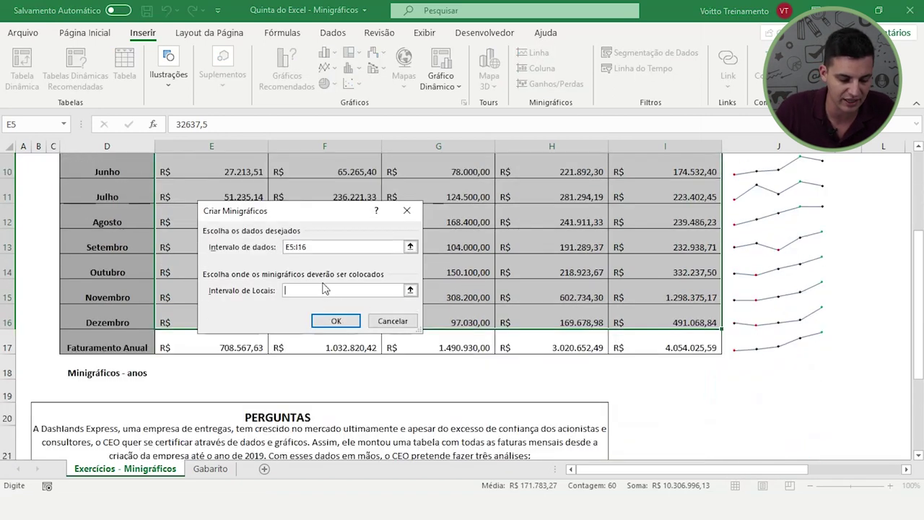
{"action": "left_click", "coordinate": [410, 289]}
{"action": "left_click_drag", "start_coordinate": [202, 365], "coordinate": [617, 367]}
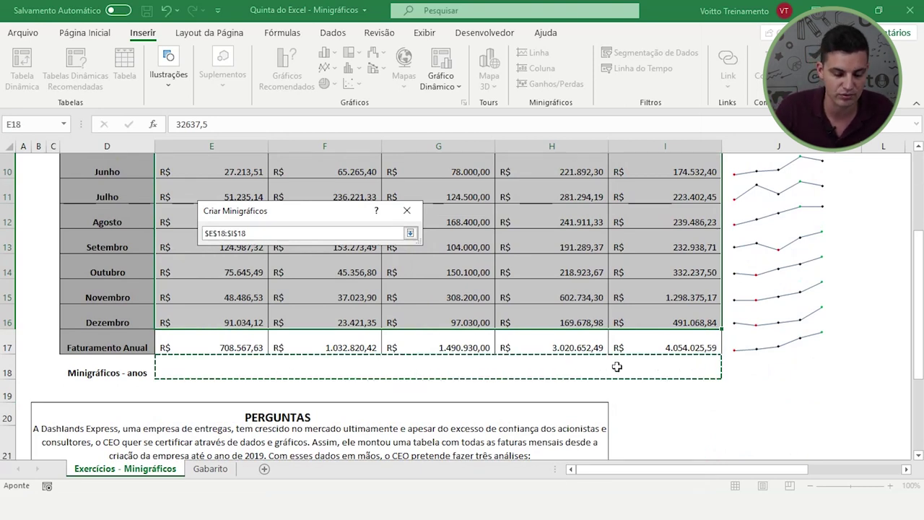
{"action": "left_click", "coordinate": [409, 234]}
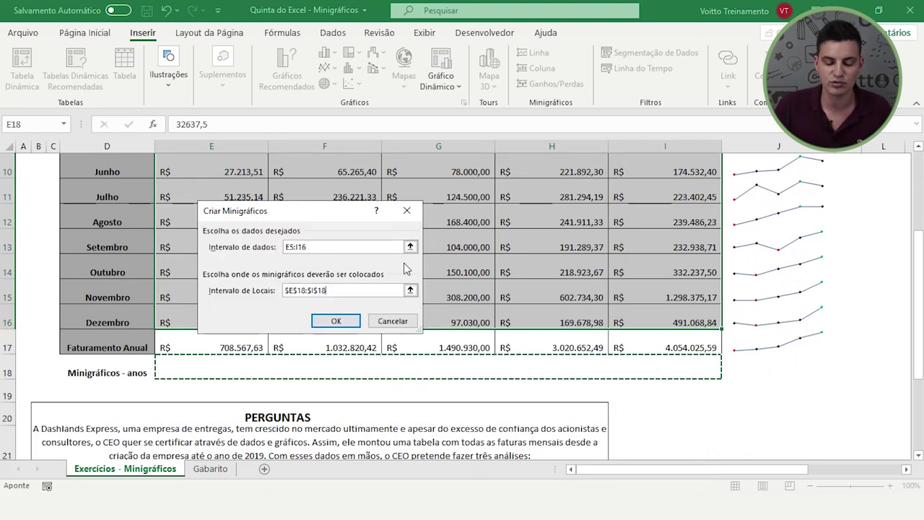
{"action": "left_click", "coordinate": [339, 320]}
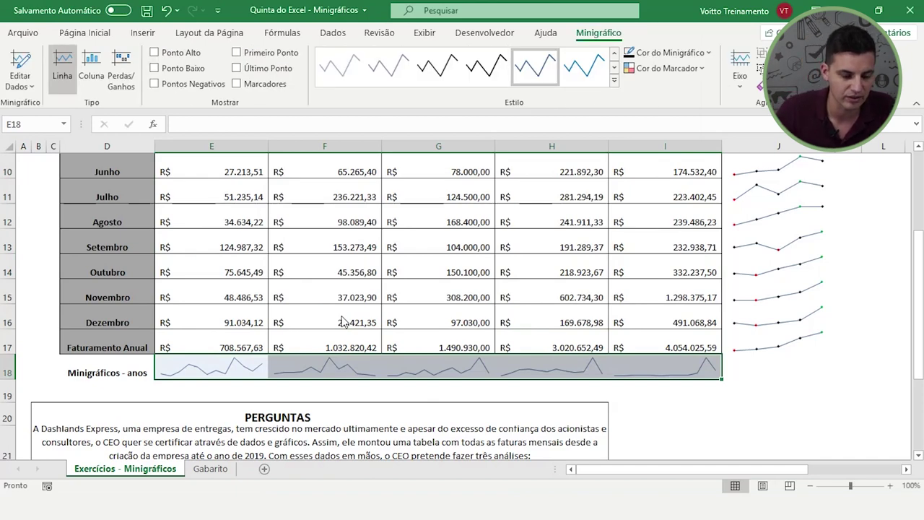
Step: Show high points on the yearly sparklines and set a marker colour
{"action": "left_click", "coordinate": [154, 53]}
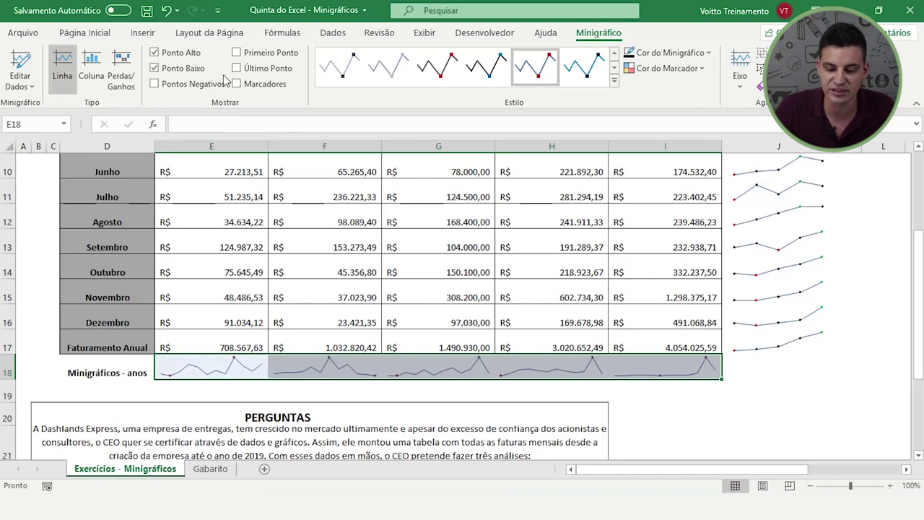
{"action": "left_click", "coordinate": [699, 70]}
{"action": "mouse_move", "coordinate": [704, 107]}
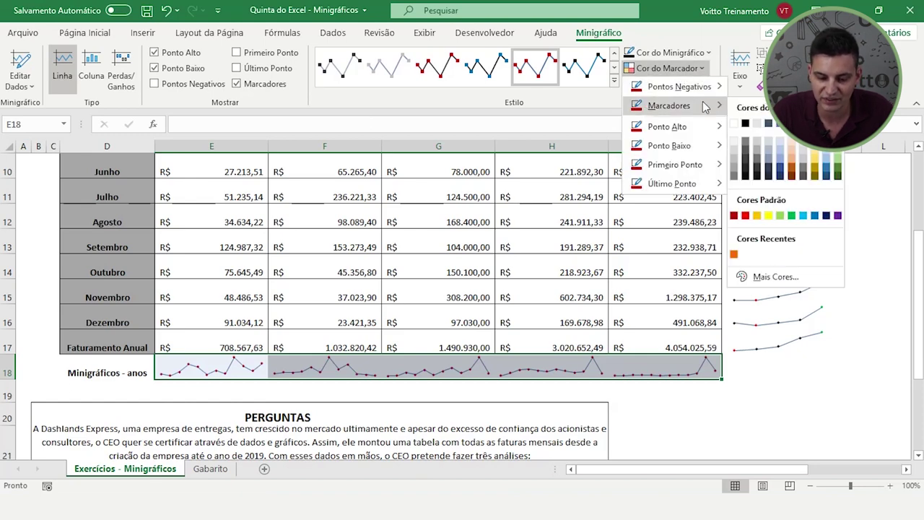
{"action": "left_click", "coordinate": [760, 127]}
Step: Colour the sparkline high points teal and the low points red
{"action": "left_click", "coordinate": [690, 69]}
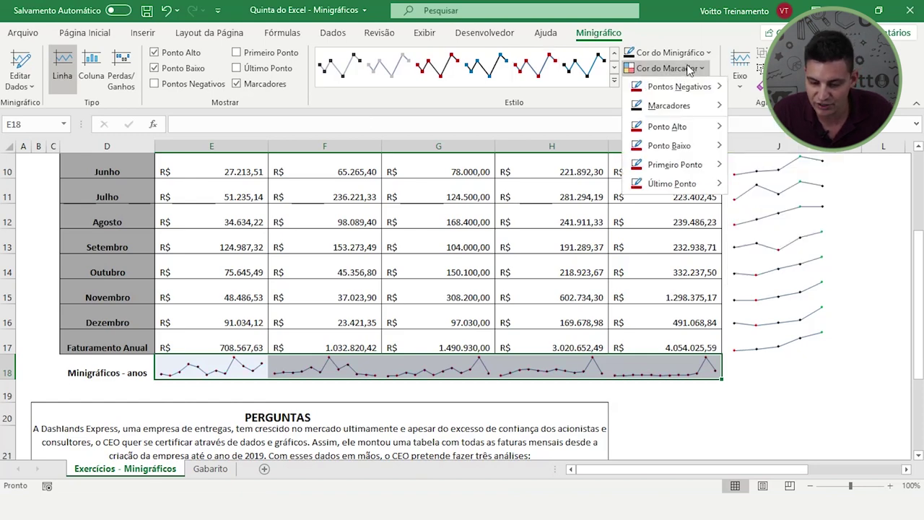
{"action": "mouse_move", "coordinate": [690, 128]}
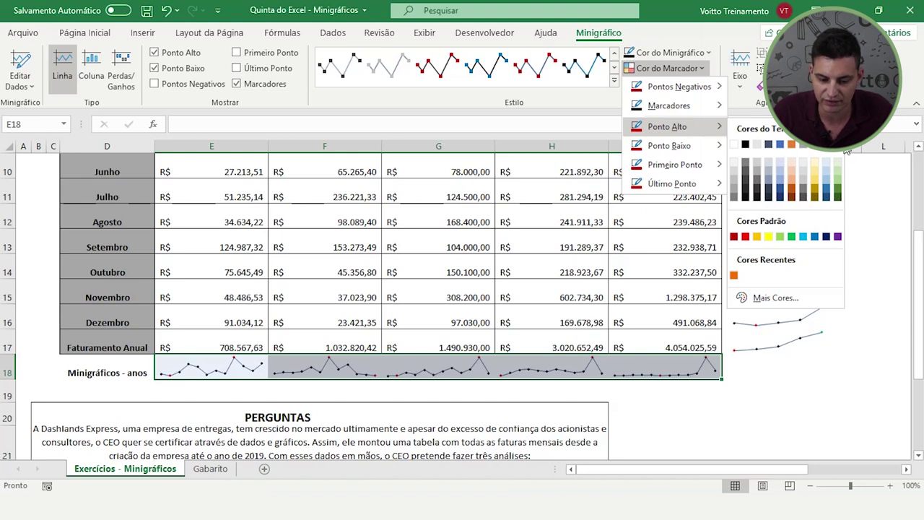
{"action": "left_click", "coordinate": [799, 237]}
{"action": "left_click", "coordinate": [690, 68]}
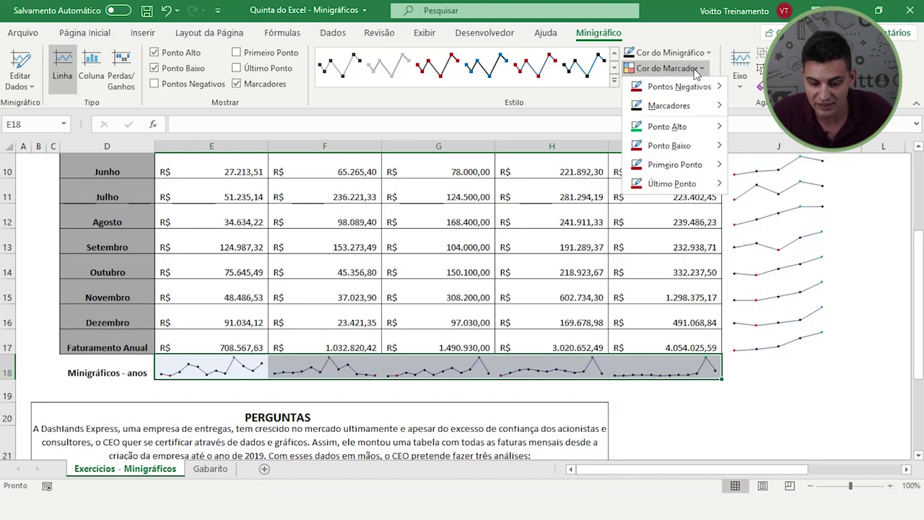
{"action": "mouse_move", "coordinate": [700, 152]}
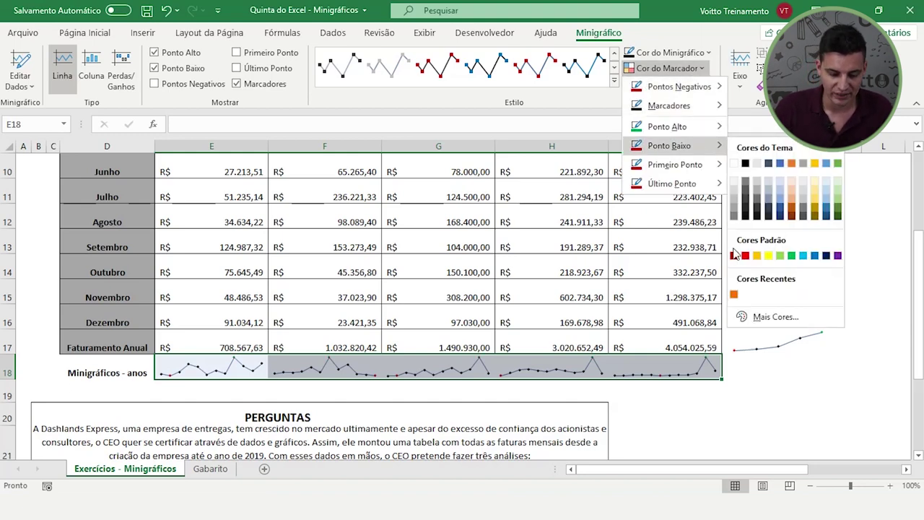
{"action": "left_click", "coordinate": [747, 259]}
{"action": "left_click", "coordinate": [730, 396]}
{"action": "scroll", "coordinate": [621, 375], "scroll_direction": "down", "scroll_amount": 1}
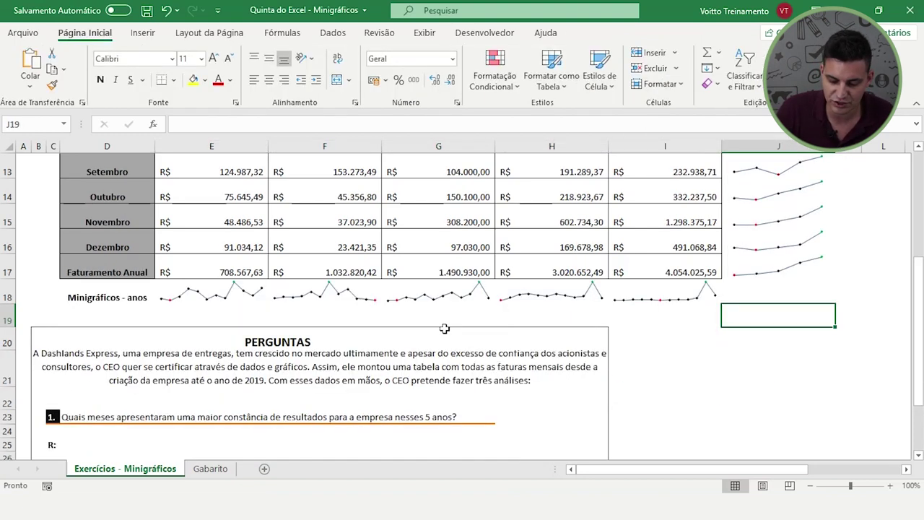
Step: Zoom to 130% and inspect the 2015 and 2016 sparklines in E18 and F18
{"action": "left_click", "coordinate": [890, 485]}
{"action": "left_click", "coordinate": [890, 485]}
{"action": "left_click", "coordinate": [890, 485]}
{"action": "left_click_drag", "start_coordinate": [794, 470], "coordinate": [762, 469]}
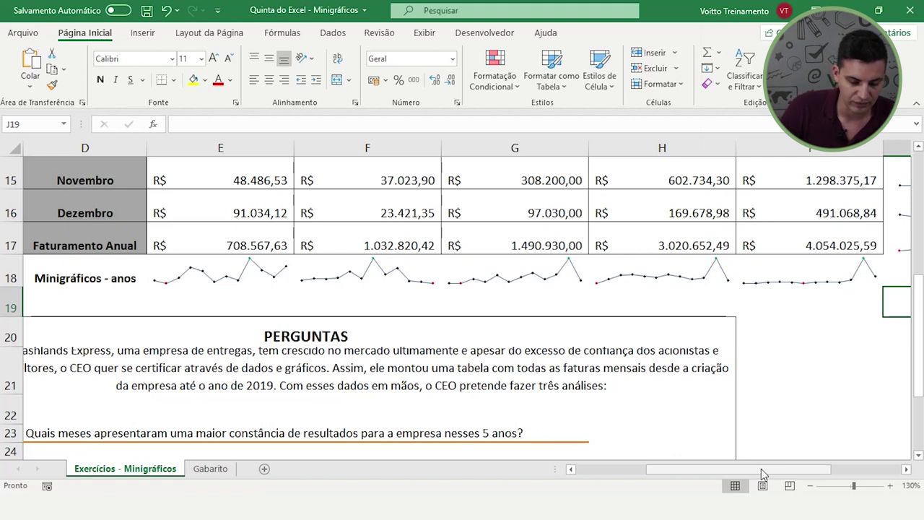
{"action": "left_click", "coordinate": [188, 277]}
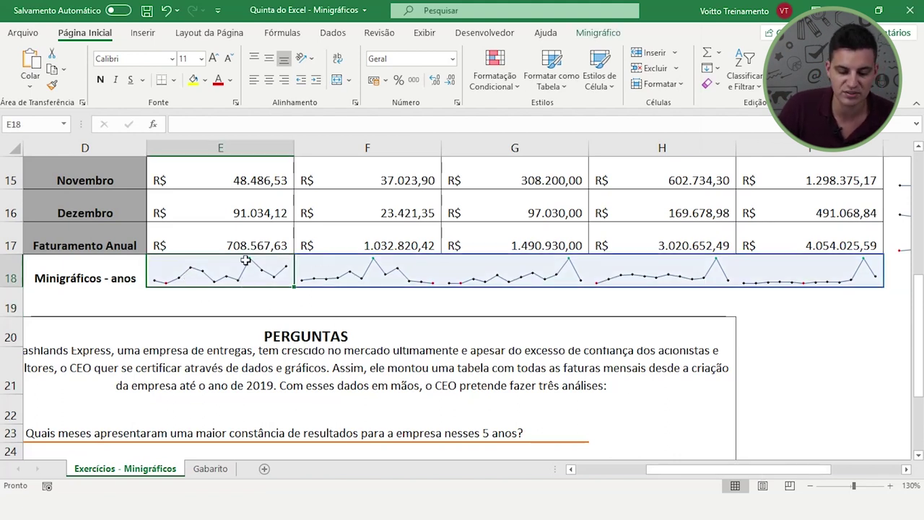
{"action": "left_click", "coordinate": [358, 273]}
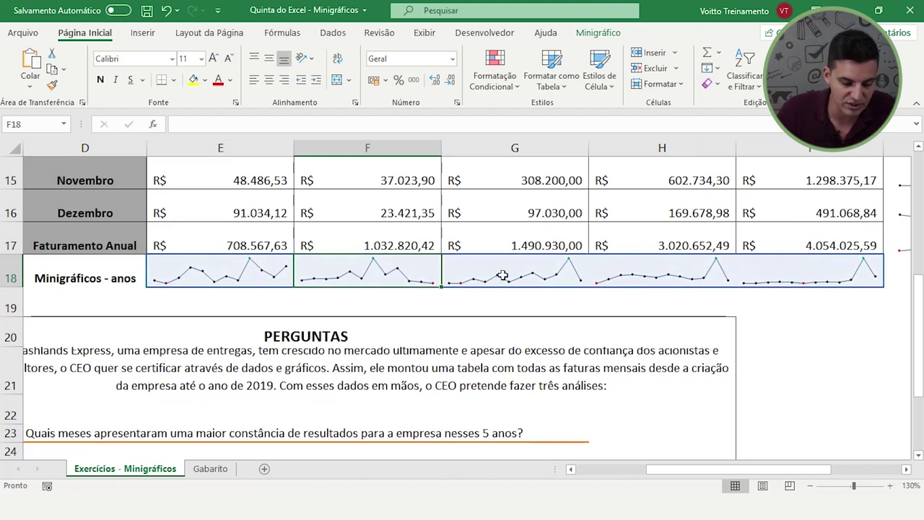
{"action": "left_click", "coordinate": [240, 278]}
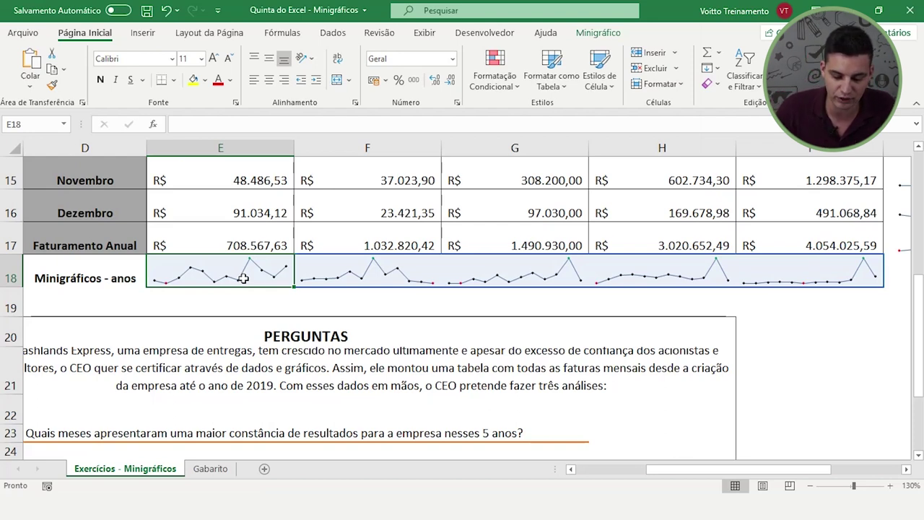
{"action": "scroll", "coordinate": [275, 296], "scroll_direction": "down", "scroll_amount": 1}
{"action": "left_click_drag", "start_coordinate": [683, 470], "coordinate": [599, 470]}
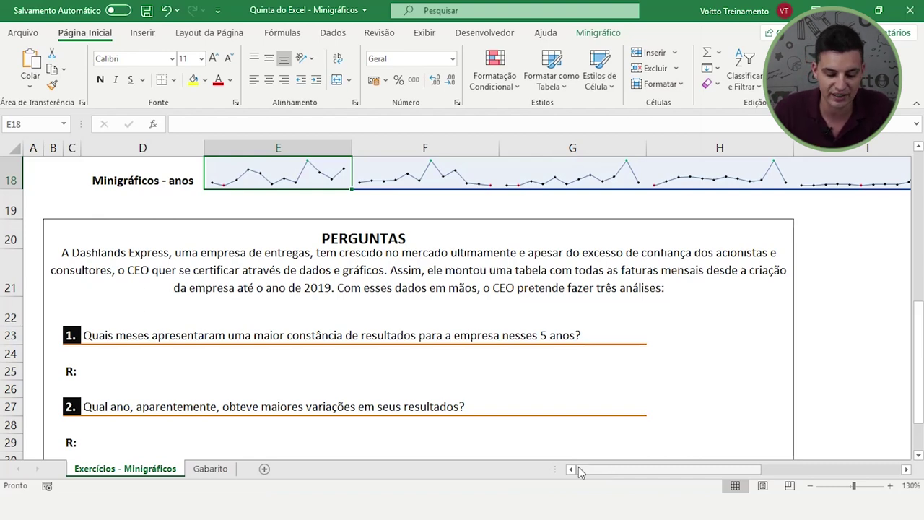
Step: Scroll over to column J and select the monthly sparklines from J5 downward
{"action": "scroll", "coordinate": [253, 361], "scroll_direction": "up", "scroll_amount": 6}
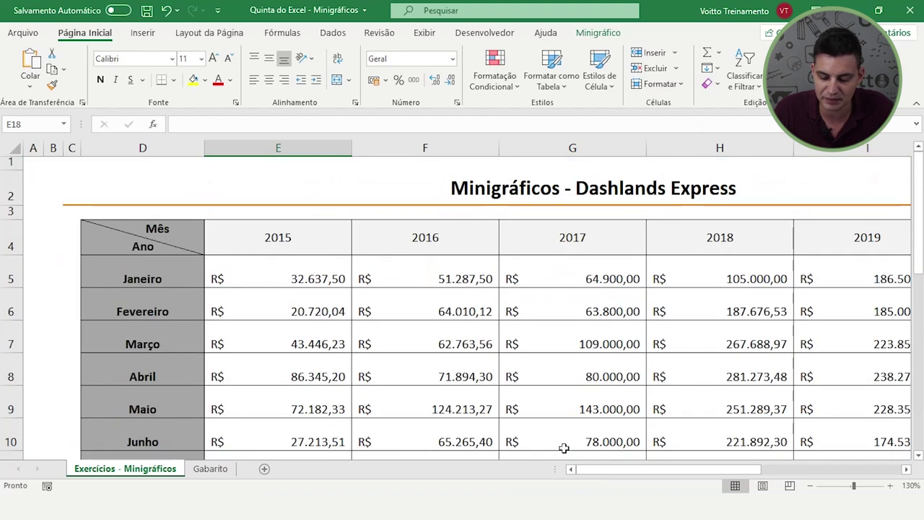
{"action": "left_click_drag", "start_coordinate": [600, 469], "coordinate": [713, 475]}
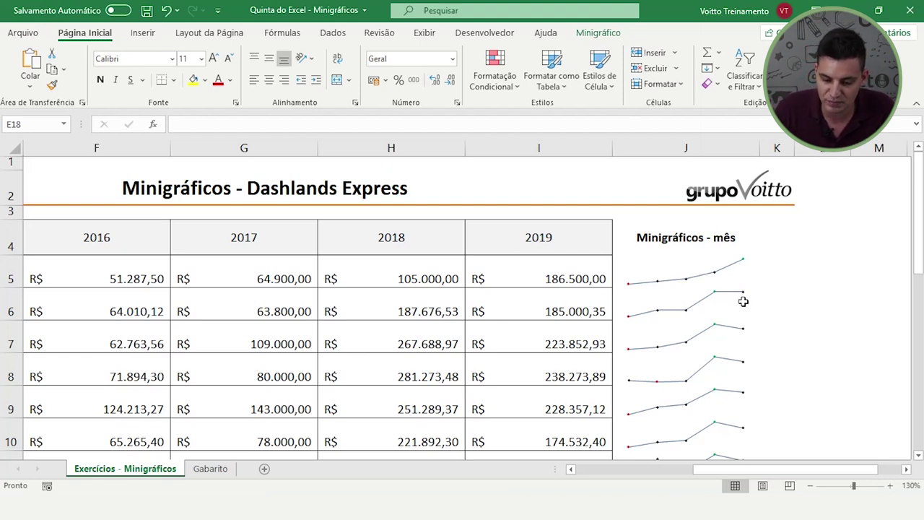
{"action": "left_click_drag", "start_coordinate": [920, 191], "coordinate": [922, 209]}
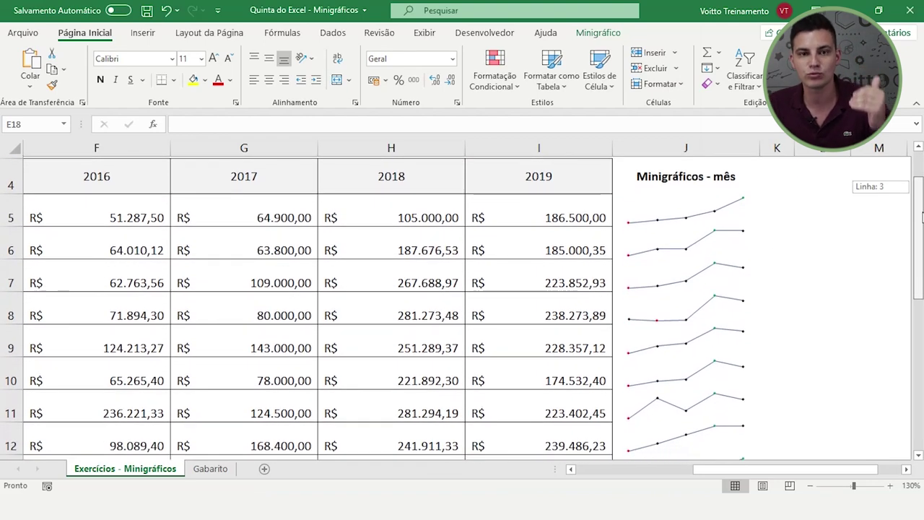
{"action": "left_click_drag", "start_coordinate": [922, 210], "coordinate": [923, 224]}
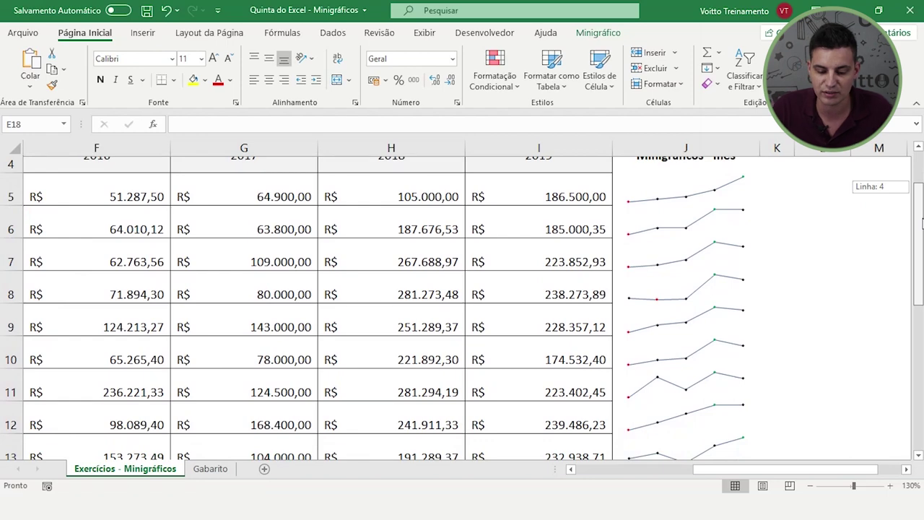
{"action": "left_click_drag", "start_coordinate": [923, 224], "coordinate": [922, 230]}
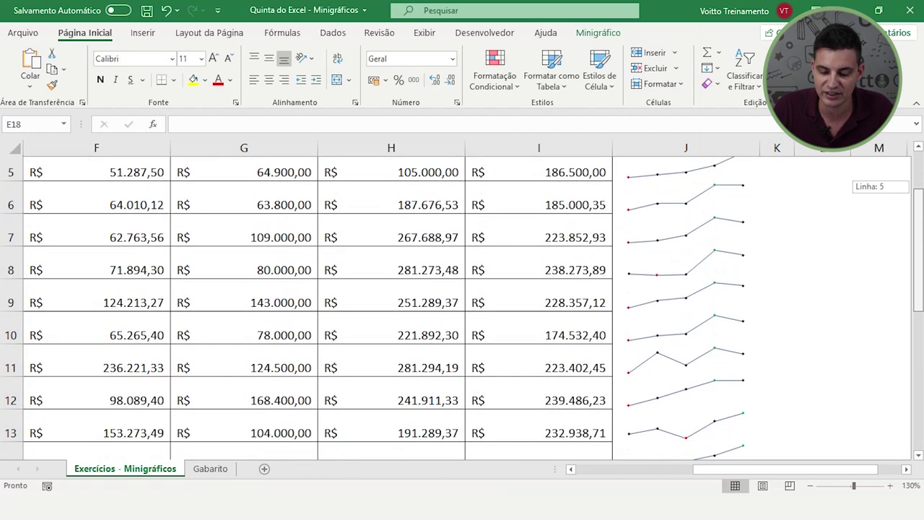
{"action": "left_click", "coordinate": [704, 180]}
{"action": "key", "text": "ctrl+shift+Down"}
{"action": "left_click_drag", "start_coordinate": [922, 258], "coordinate": [921, 306]}
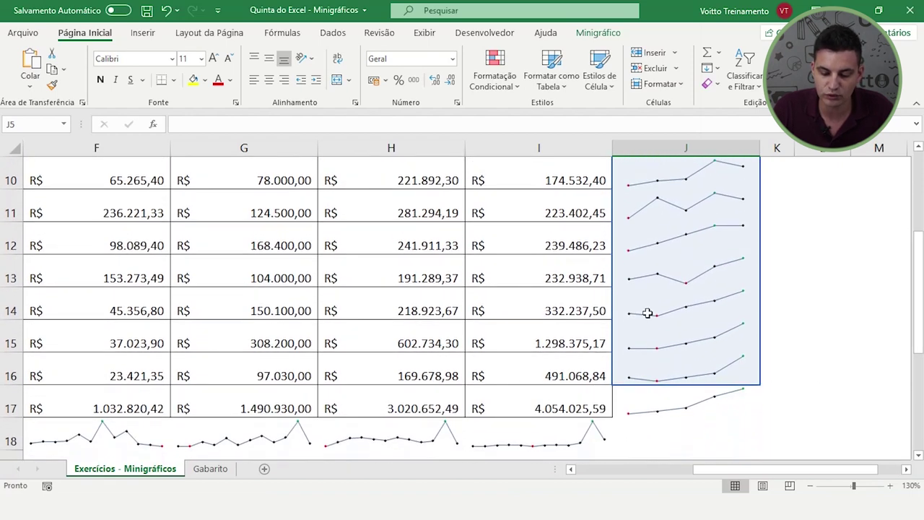
Step: Compare the column J monthly sparklines, selecting J14:K16 and then the row 11 sparkline
{"action": "left_click", "coordinate": [777, 296]}
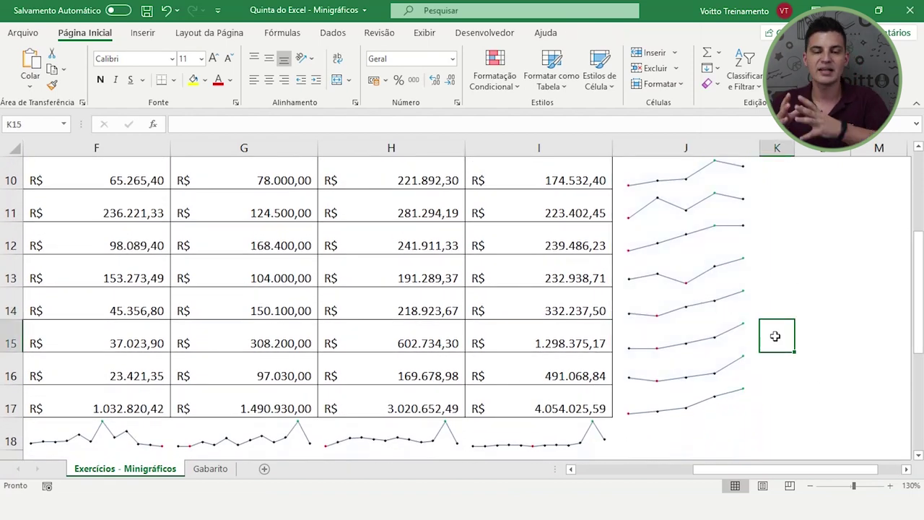
{"action": "left_click", "coordinate": [770, 336]}
{"action": "left_click", "coordinate": [764, 368]}
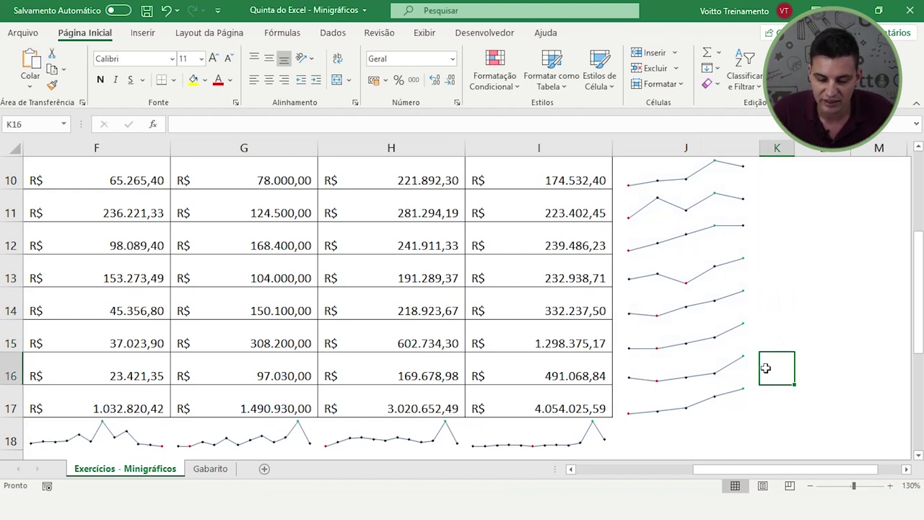
{"action": "left_click_drag", "start_coordinate": [919, 339], "coordinate": [919, 315]}
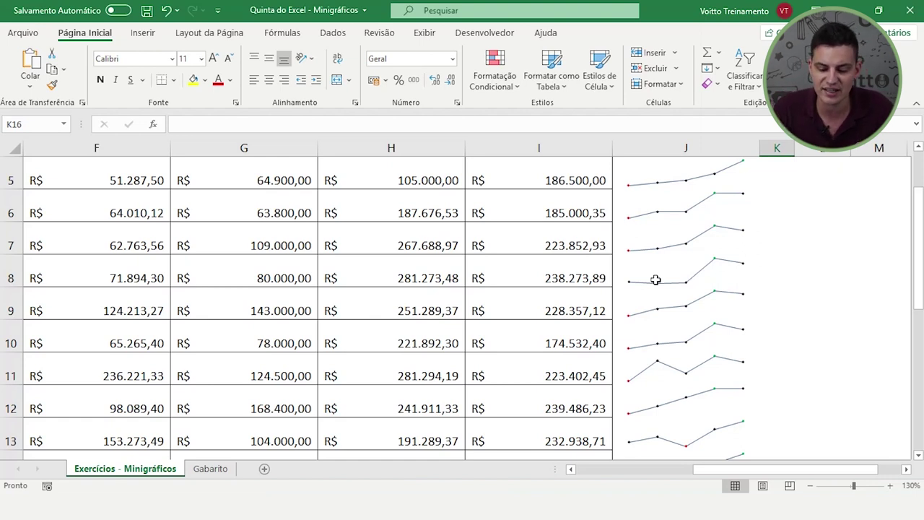
{"action": "scroll", "coordinate": [671, 254], "scroll_direction": "up", "scroll_amount": 1}
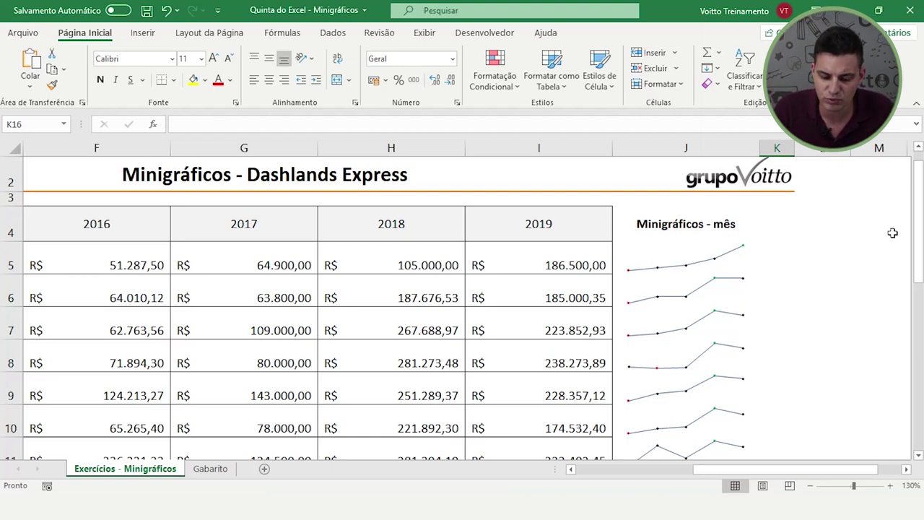
{"action": "left_click_drag", "start_coordinate": [918, 243], "coordinate": [886, 365]}
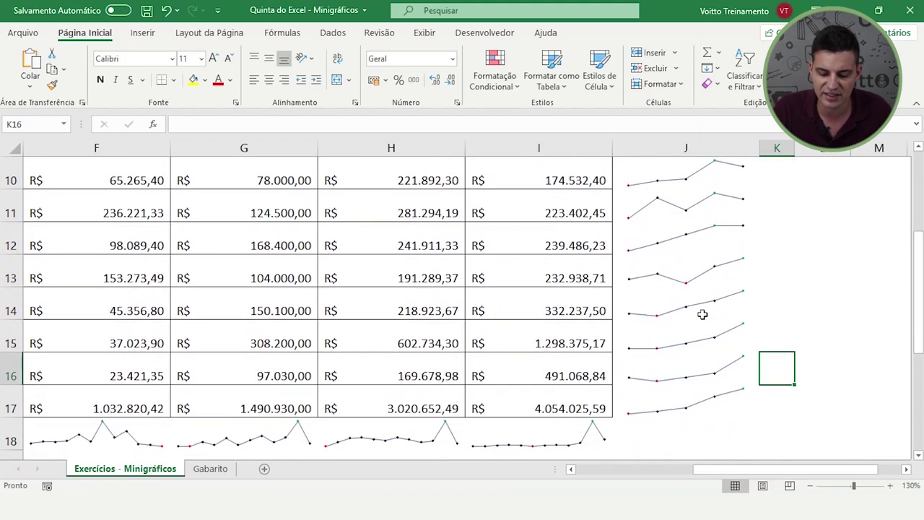
{"action": "left_click_drag", "start_coordinate": [775, 297], "coordinate": [708, 365]}
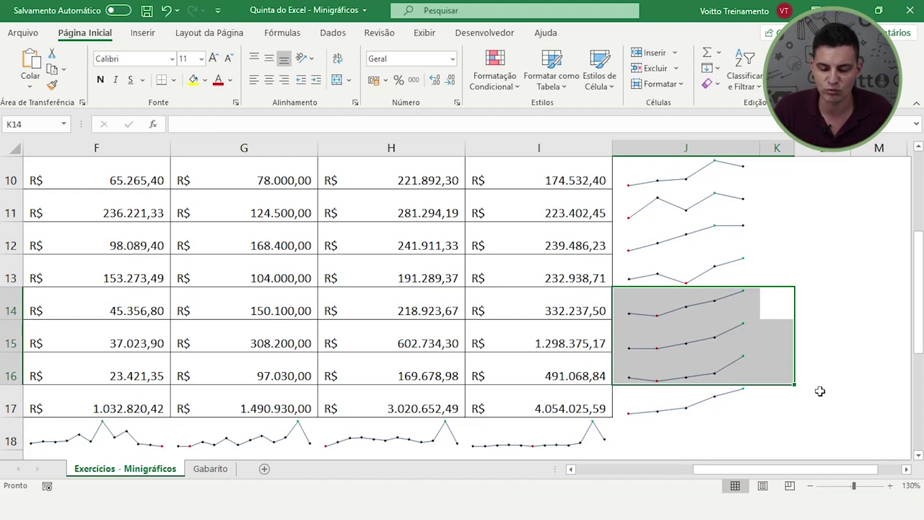
{"action": "left_click_drag", "start_coordinate": [778, 206], "coordinate": [729, 206]}
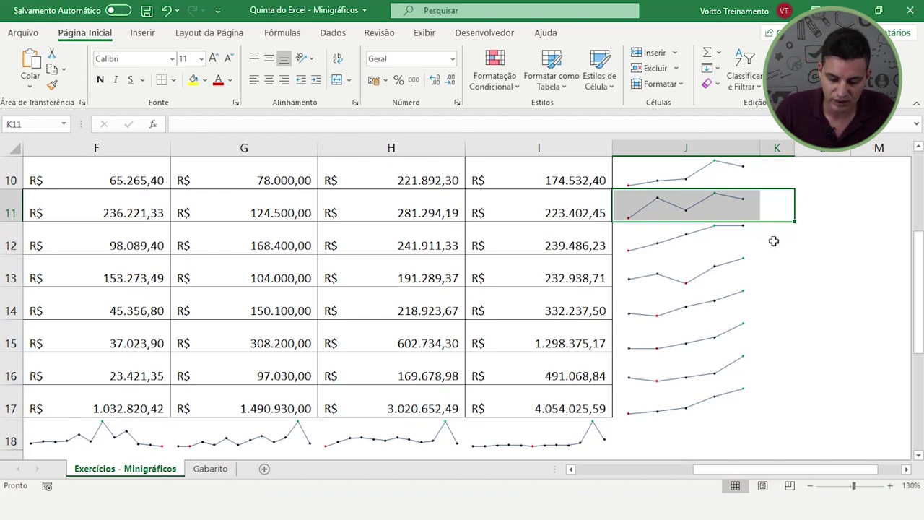
Step: Scroll down to the three PERGUNTAS questions below the table
{"action": "scroll", "coordinate": [779, 253], "scroll_direction": "down", "scroll_amount": 2}
{"action": "left_click_drag", "start_coordinate": [784, 469], "coordinate": [662, 473]}
{"action": "scroll", "coordinate": [500, 362], "scroll_direction": "down", "scroll_amount": 2}
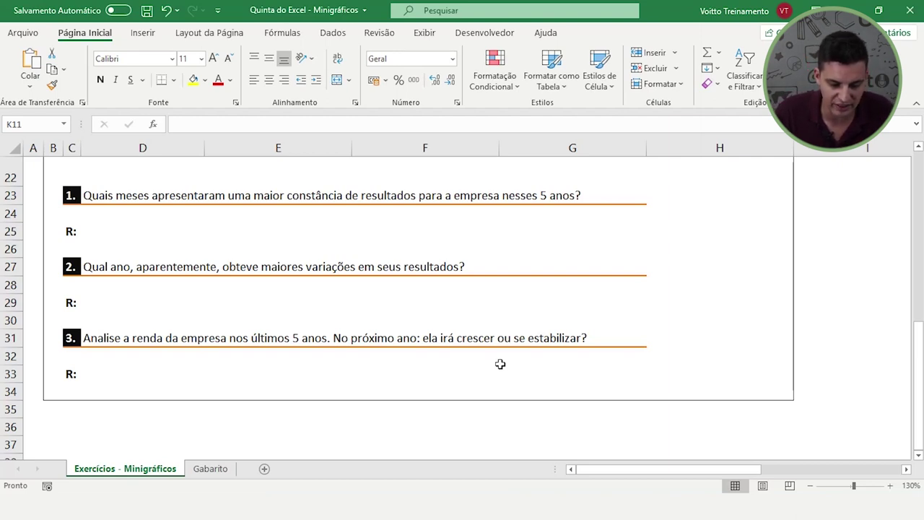
{"action": "scroll", "coordinate": [497, 358], "scroll_direction": "up", "scroll_amount": 2}
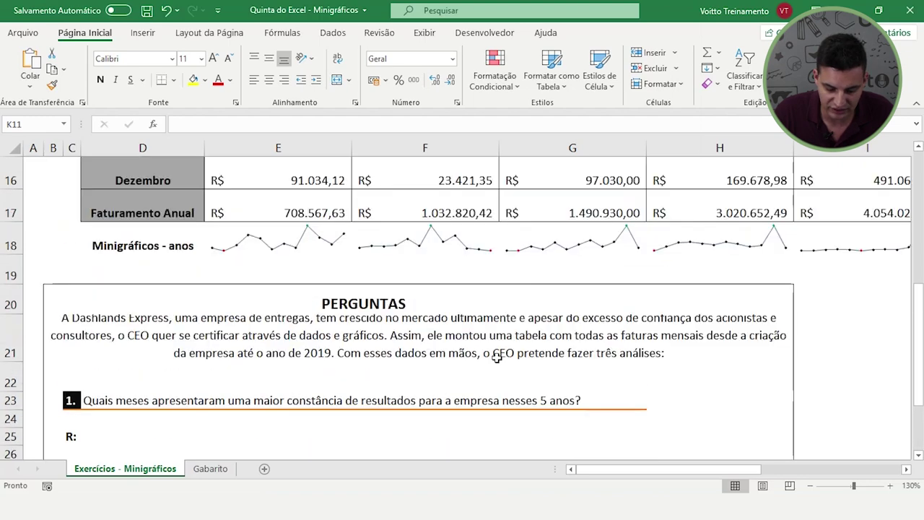
{"action": "scroll", "coordinate": [519, 361], "scroll_direction": "up", "scroll_amount": 1}
{"action": "mouse_move", "coordinate": [617, 470]}
{"action": "left_mouse_down"}
{"action": "mouse_move", "coordinate": [712, 471]}
{"action": "mouse_move", "coordinate": [681, 468]}
{"action": "left_mouse_up"}
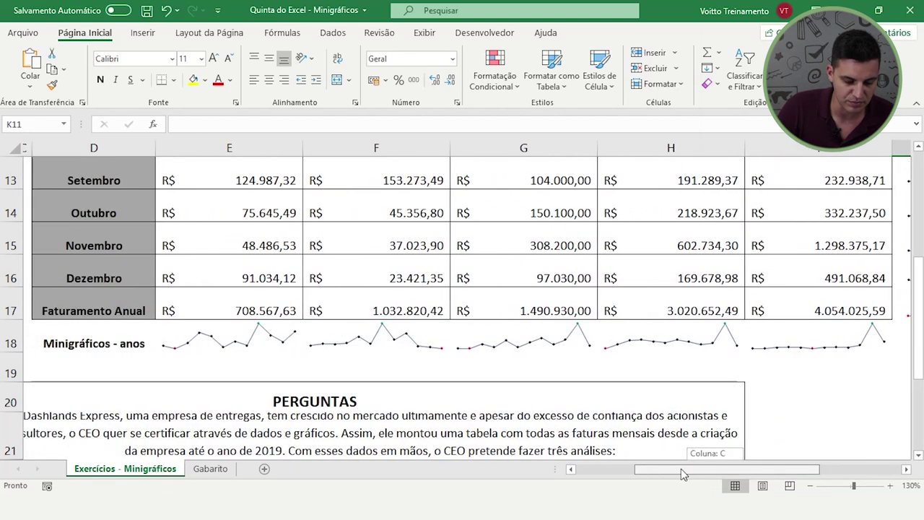
{"action": "left_click", "coordinate": [206, 325]}
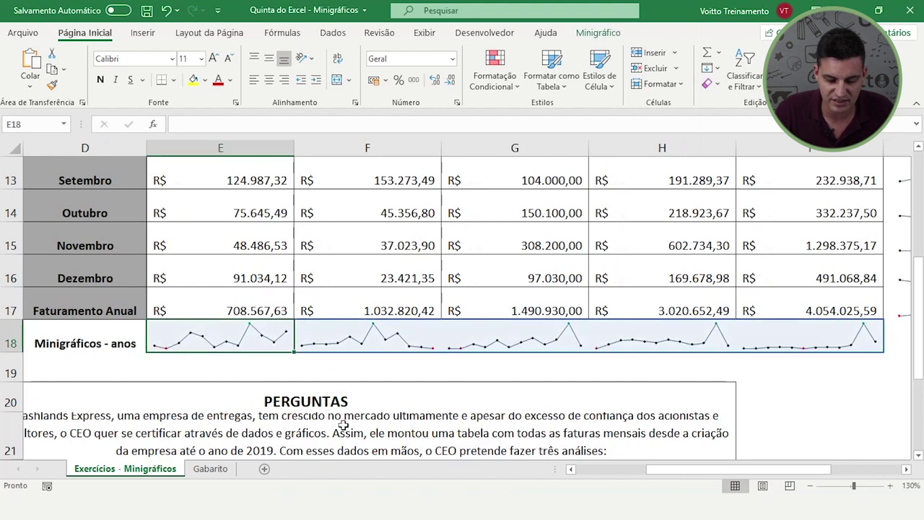
{"action": "left_click", "coordinate": [377, 343]}
{"action": "left_click", "coordinate": [510, 334]}
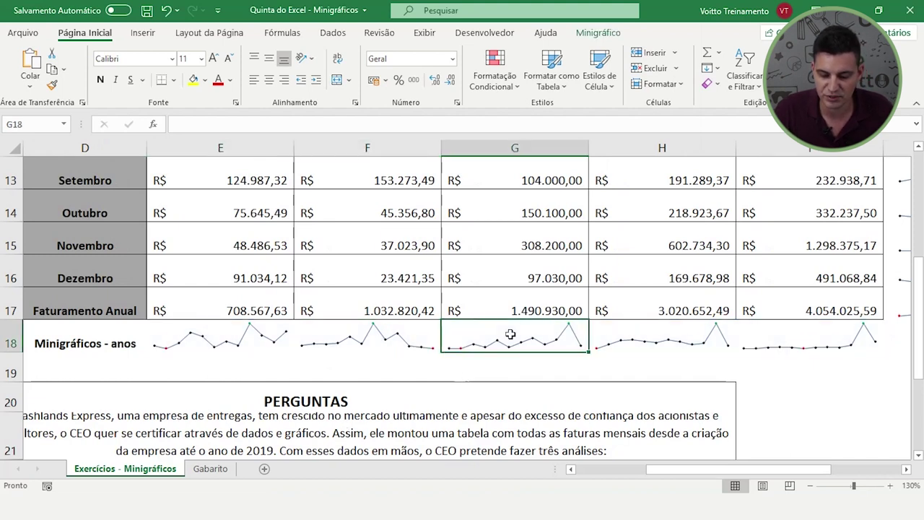
{"action": "left_click", "coordinate": [630, 341]}
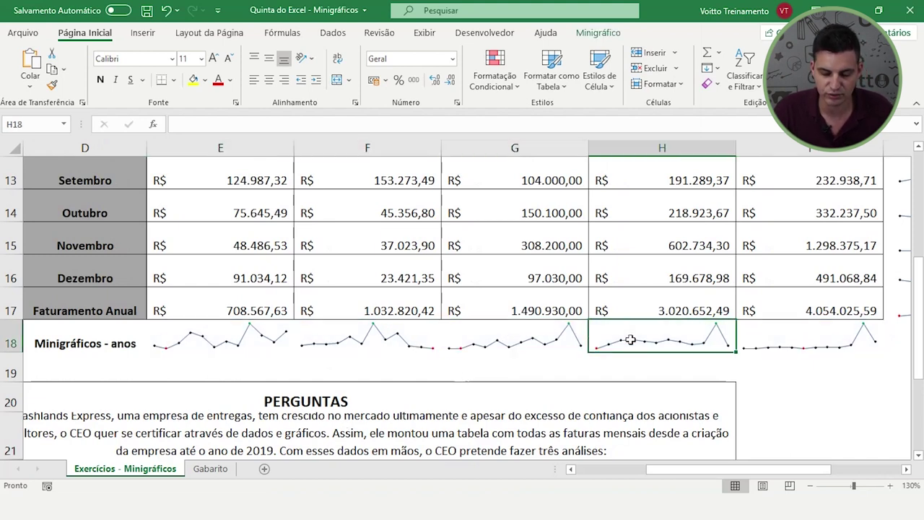
{"action": "left_click", "coordinate": [783, 341]}
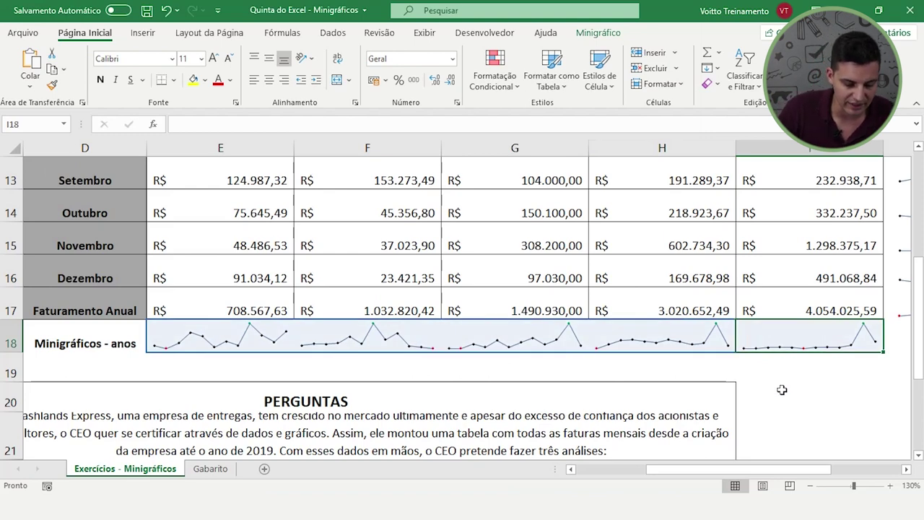
{"action": "scroll", "coordinate": [541, 390], "scroll_direction": "down", "scroll_amount": 1}
{"action": "scroll", "coordinate": [493, 379], "scroll_direction": "down", "scroll_amount": 1}
{"action": "scroll", "coordinate": [448, 427], "scroll_direction": "down", "scroll_amount": 1}
{"action": "scroll", "coordinate": [450, 425], "scroll_direction": "up", "scroll_amount": 1}
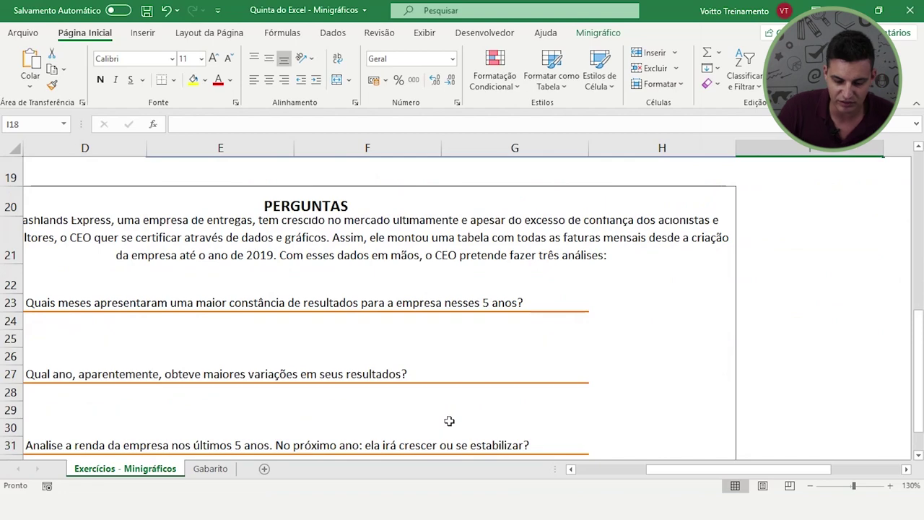
{"action": "scroll", "coordinate": [448, 421], "scroll_direction": "up", "scroll_amount": 1}
{"action": "scroll", "coordinate": [444, 404], "scroll_direction": "up", "scroll_amount": 1}
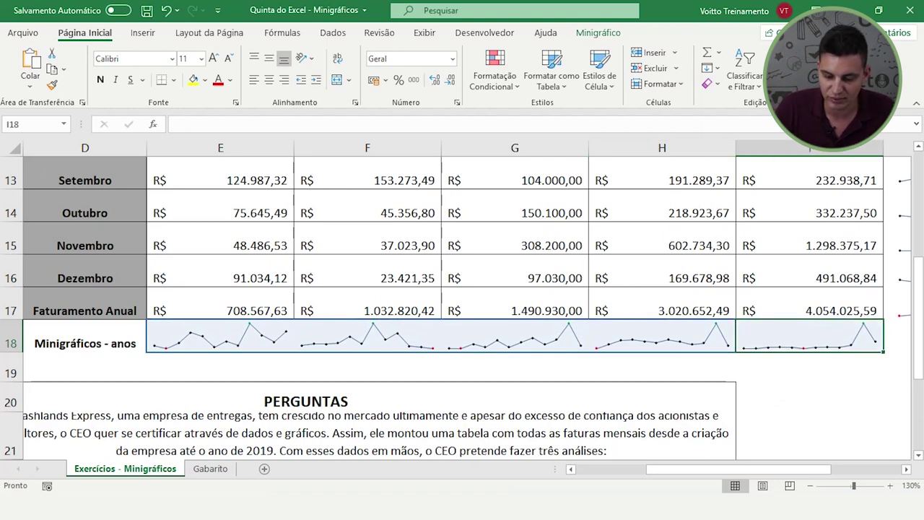
{"action": "key", "text": "Left"}
{"action": "key", "text": "Right"}
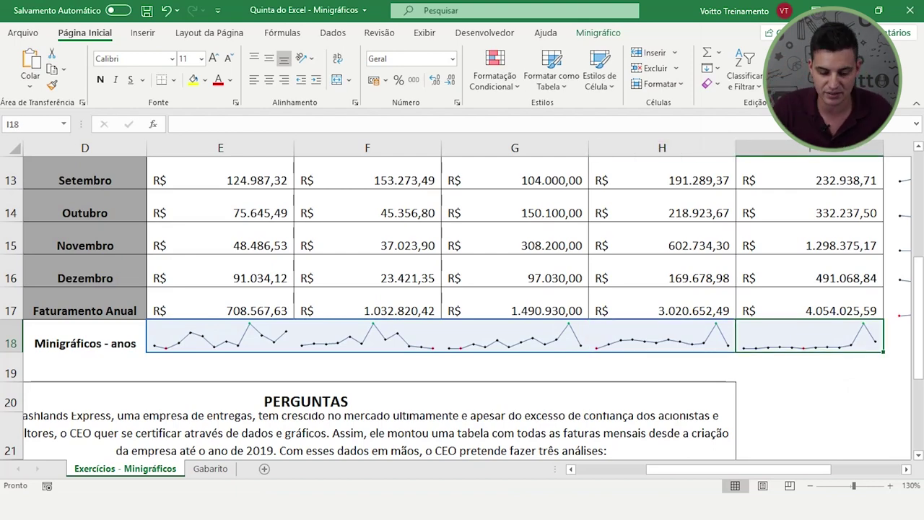
{"action": "key", "text": "Left"}
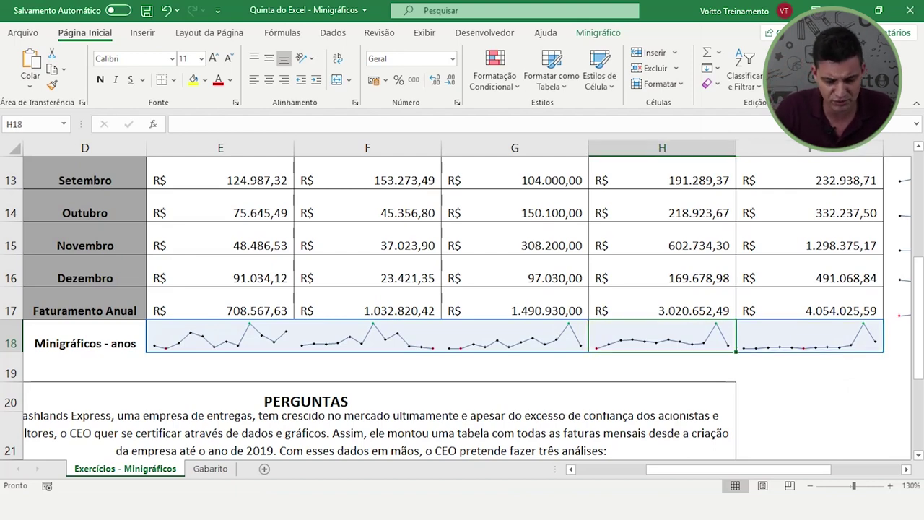
{"action": "key", "text": "Left"}
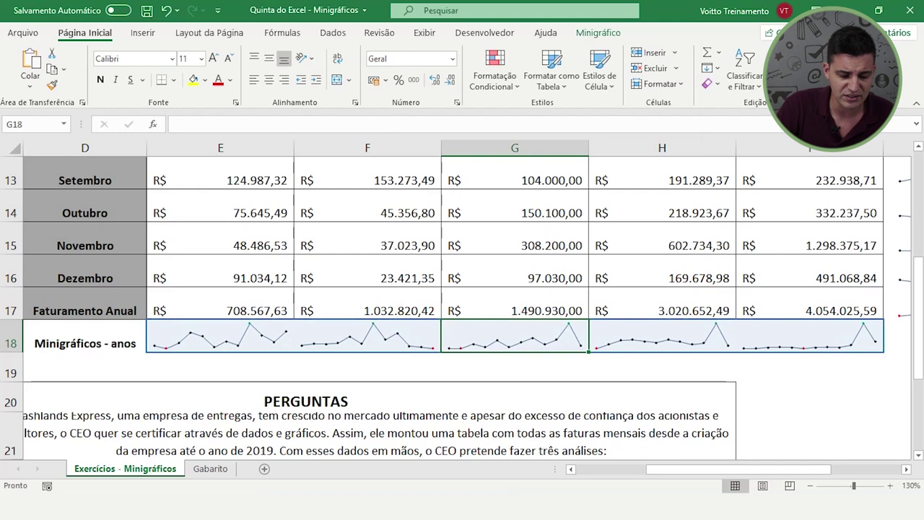
{"action": "key", "text": "Left"}
{"action": "key", "text": "Left"}
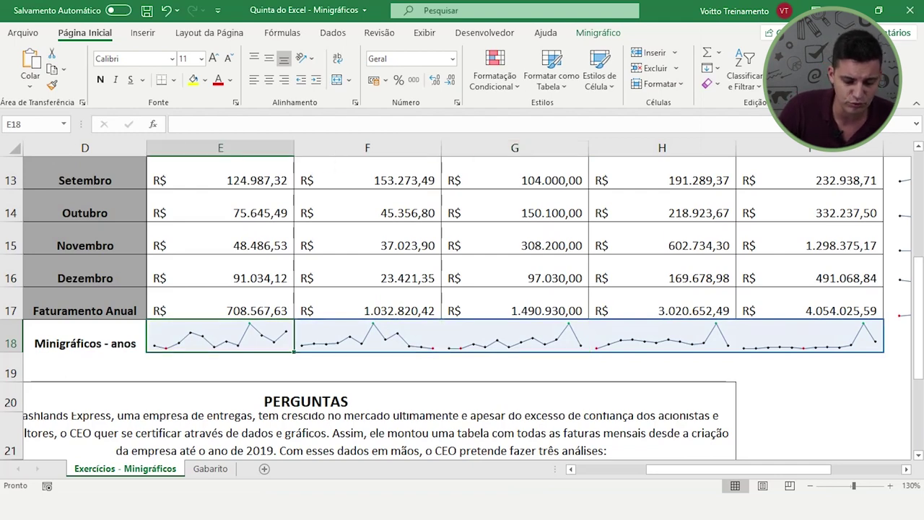
{"action": "key", "text": "Right"}
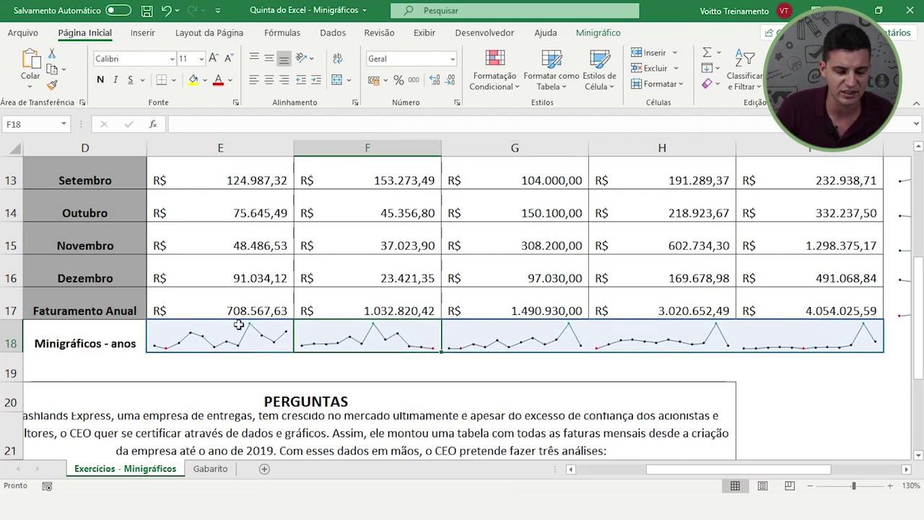
{"action": "scroll", "coordinate": [278, 343], "scroll_direction": "up", "scroll_amount": 4}
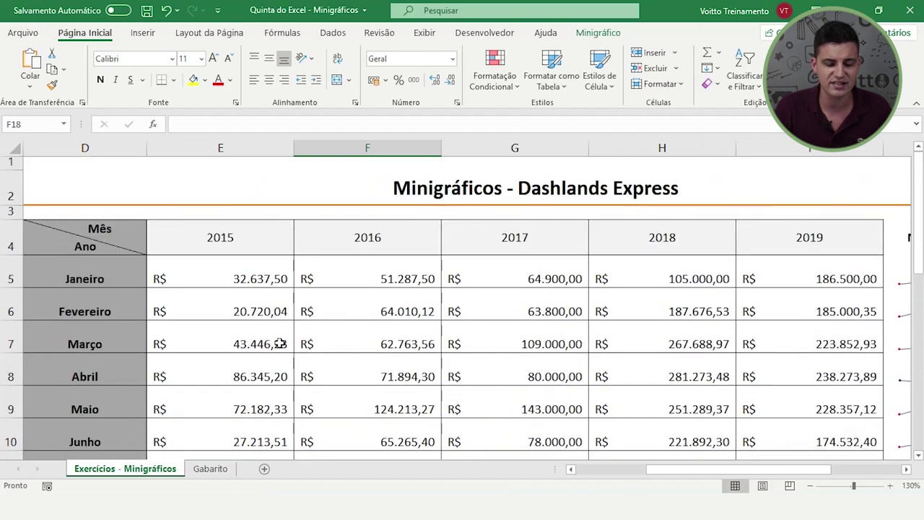
{"action": "scroll", "coordinate": [280, 344], "scroll_direction": "down", "scroll_amount": 3}
{"action": "scroll", "coordinate": [279, 344], "scroll_direction": "down", "scroll_amount": 2}
{"action": "scroll", "coordinate": [280, 344], "scroll_direction": "up", "scroll_amount": 1}
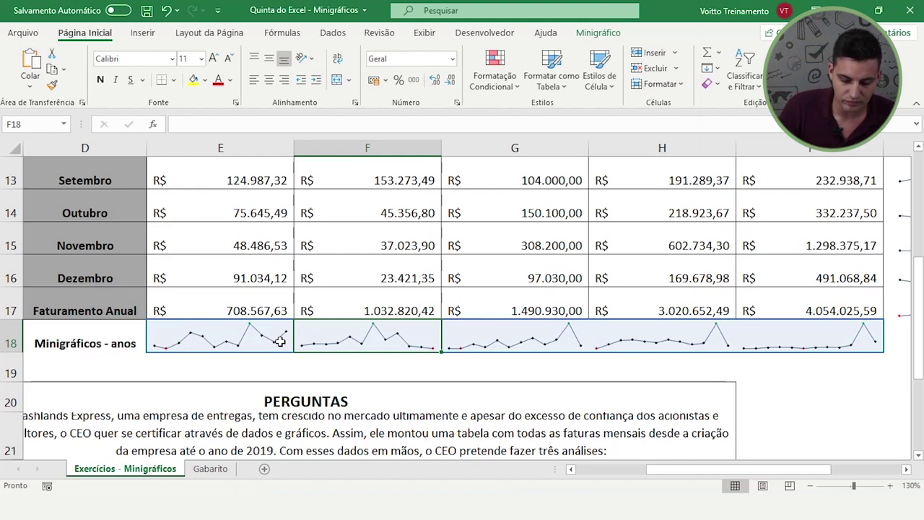
{"action": "scroll", "coordinate": [280, 343], "scroll_direction": "down", "scroll_amount": 1}
{"action": "scroll", "coordinate": [267, 362], "scroll_direction": "down", "scroll_amount": 1}
{"action": "scroll", "coordinate": [258, 379], "scroll_direction": "down", "scroll_amount": 1}
{"action": "left_click_drag", "start_coordinate": [652, 477], "coordinate": [603, 473]}
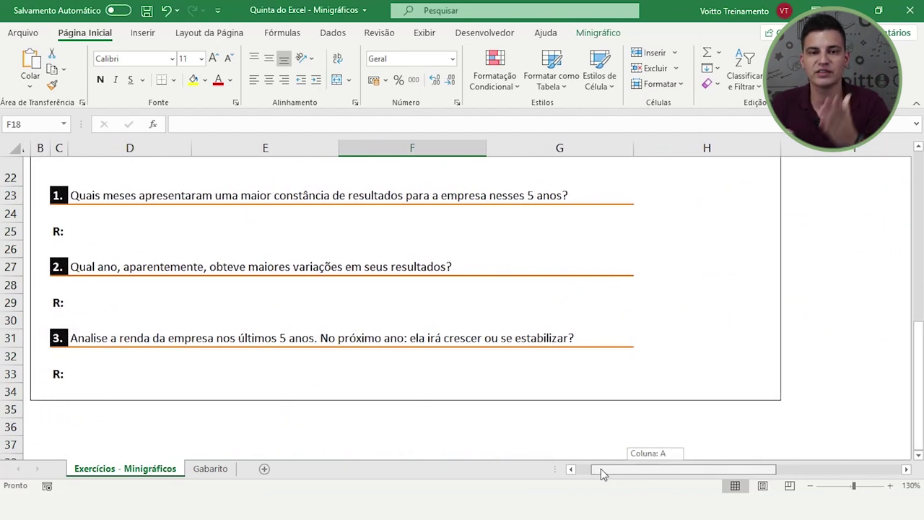
Step: Scroll back to column J and inspect the annual revenue sparkline in J17
{"action": "left_click_drag", "start_coordinate": [601, 469], "coordinate": [598, 468]}
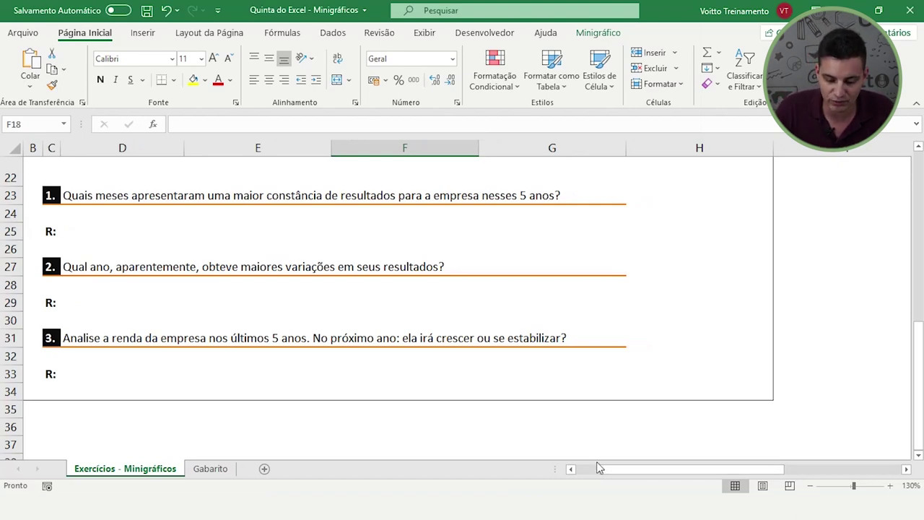
{"action": "scroll", "coordinate": [599, 448], "scroll_direction": "up", "scroll_amount": 2}
{"action": "scroll", "coordinate": [602, 437], "scroll_direction": "up", "scroll_amount": 1}
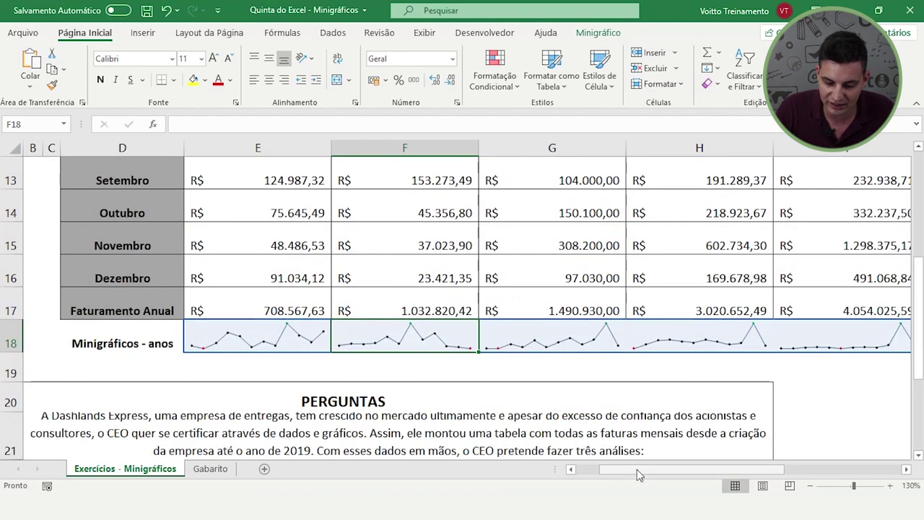
{"action": "left_click_drag", "start_coordinate": [637, 469], "coordinate": [717, 475]}
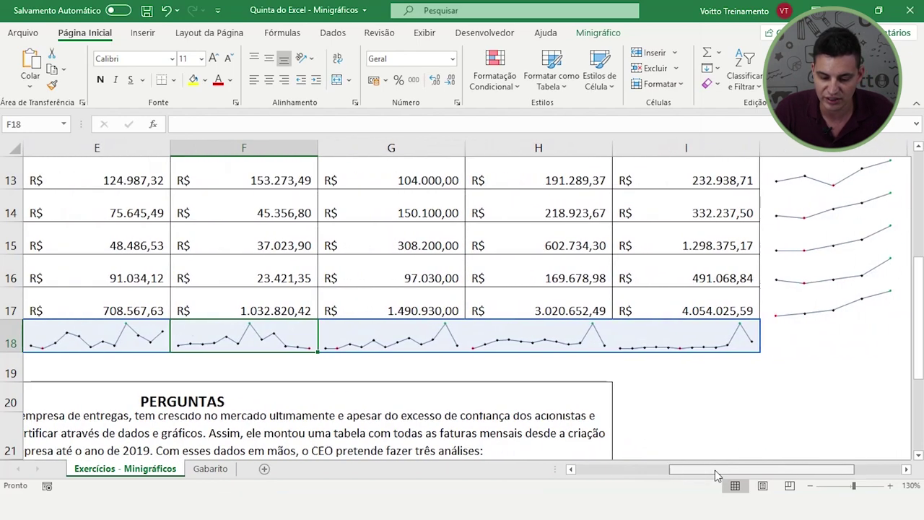
{"action": "left_click", "coordinate": [787, 302]}
{"action": "left_click_drag", "start_coordinate": [716, 468], "coordinate": [749, 470]}
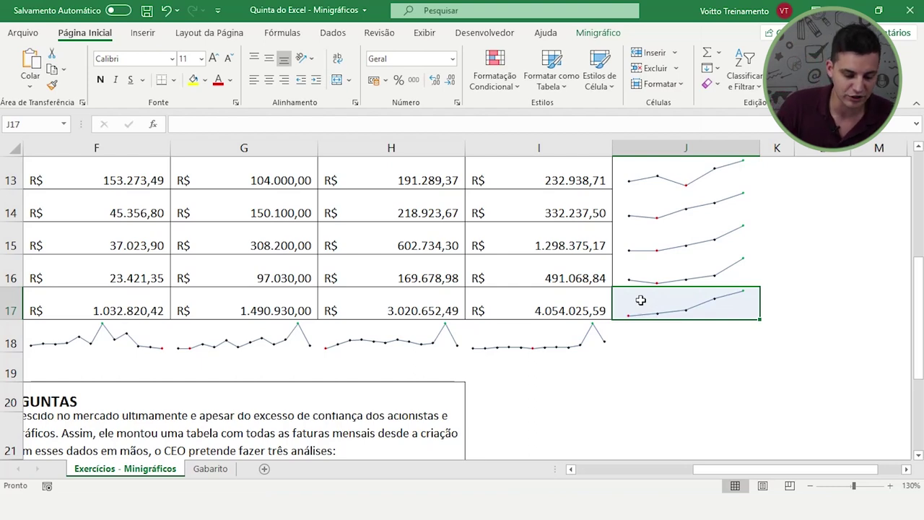
Step: On the Gabarito sheet, read the PERGUNTAS answers and select the E18:F18 sparklines
{"action": "left_click", "coordinate": [209, 474]}
{"action": "scroll", "coordinate": [186, 354], "scroll_direction": "down", "scroll_amount": 1}
{"action": "scroll", "coordinate": [187, 354], "scroll_direction": "down", "scroll_amount": 3}
{"action": "scroll", "coordinate": [186, 354], "scroll_direction": "down", "scroll_amount": 2}
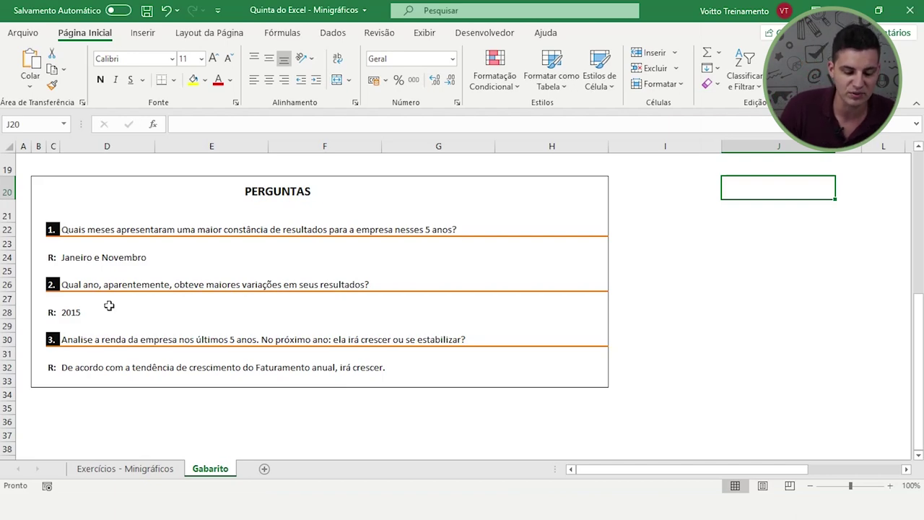
{"action": "scroll", "coordinate": [174, 307], "scroll_direction": "up", "scroll_amount": 2}
{"action": "left_click_drag", "start_coordinate": [218, 288], "coordinate": [279, 291]}
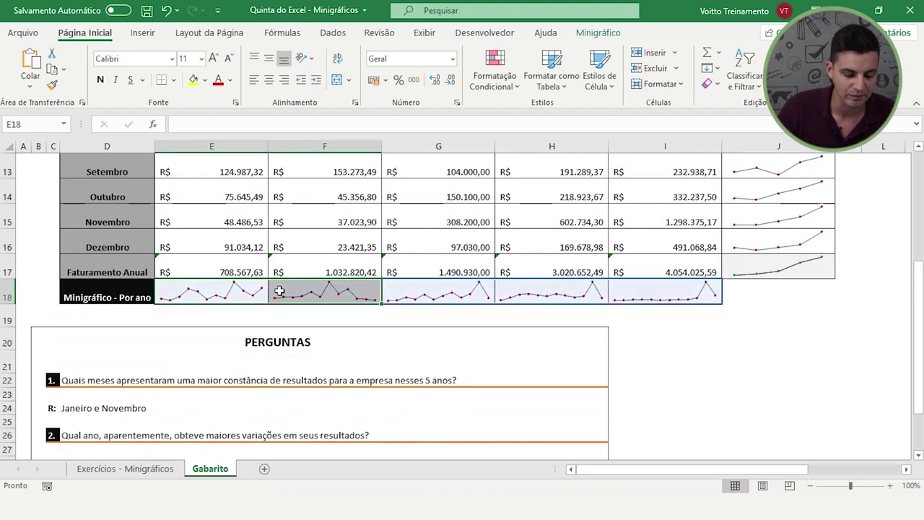
{"action": "scroll", "coordinate": [278, 297], "scroll_direction": "down", "scroll_amount": 1}
{"action": "scroll", "coordinate": [272, 326], "scroll_direction": "down", "scroll_amount": 1}
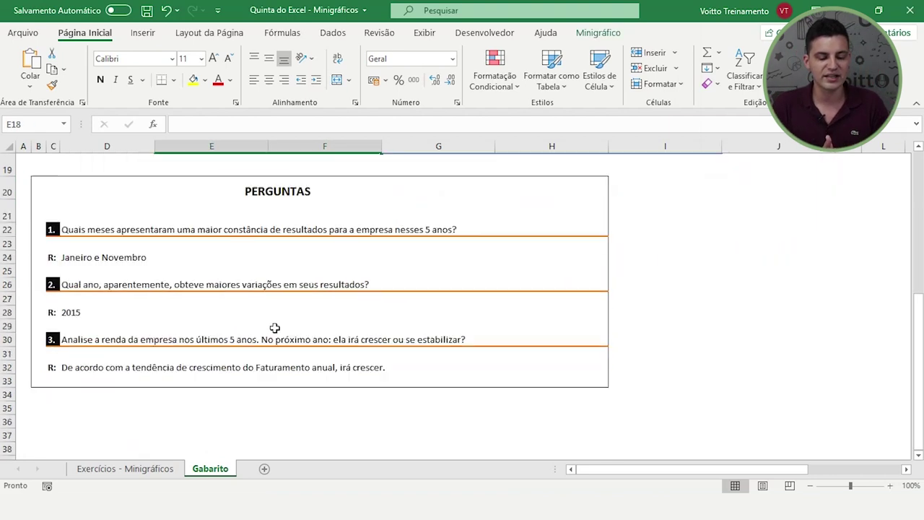